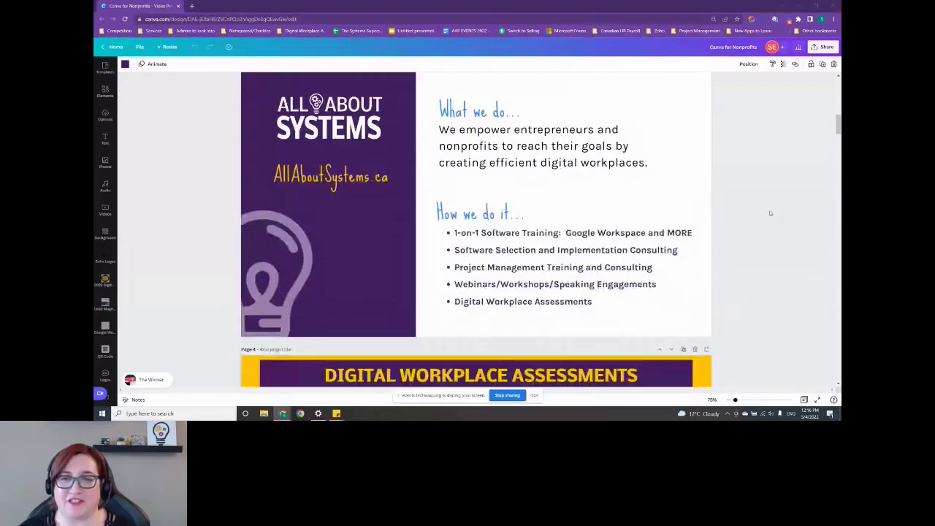
Step: Scroll through the donor deck from the services slide down to page 7, 'Five Steps to Creating in Canva'
scroll(769, 212, "down", 1)
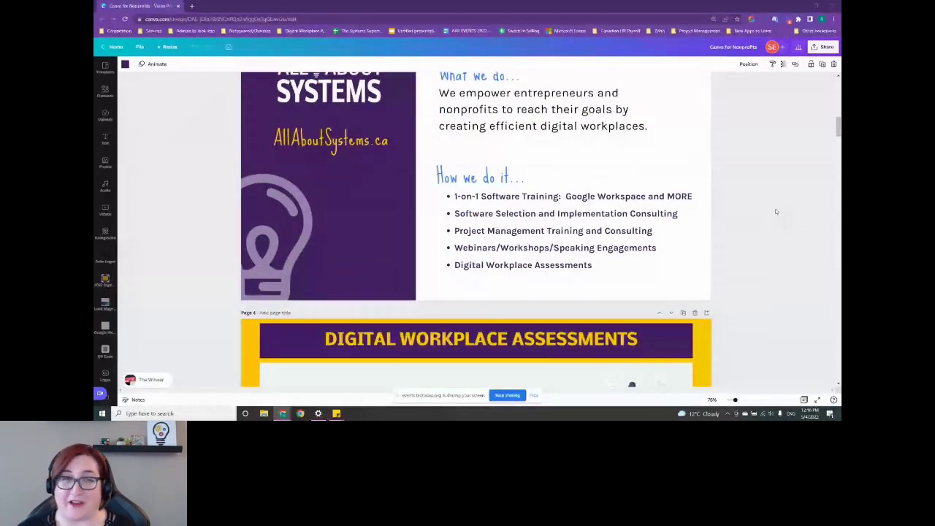
scroll(775, 211, "down", 3)
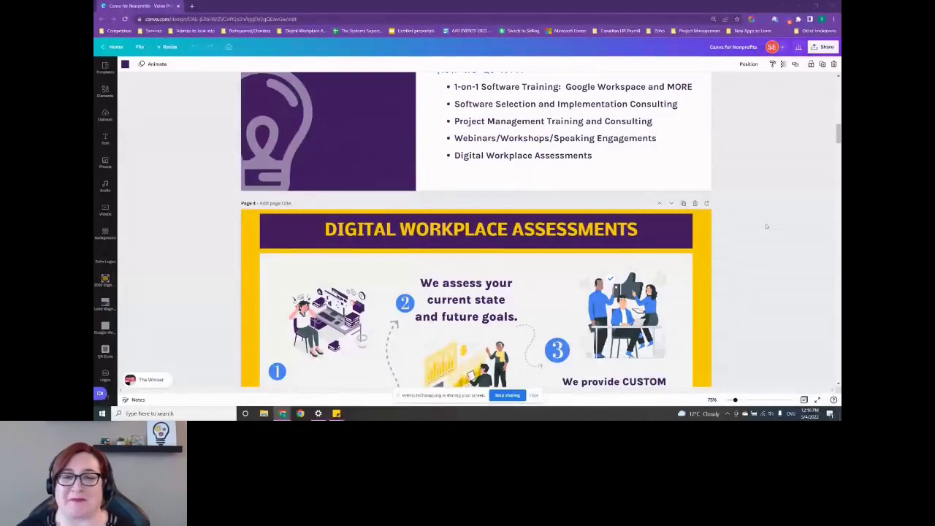
scroll(766, 226, "down", 3)
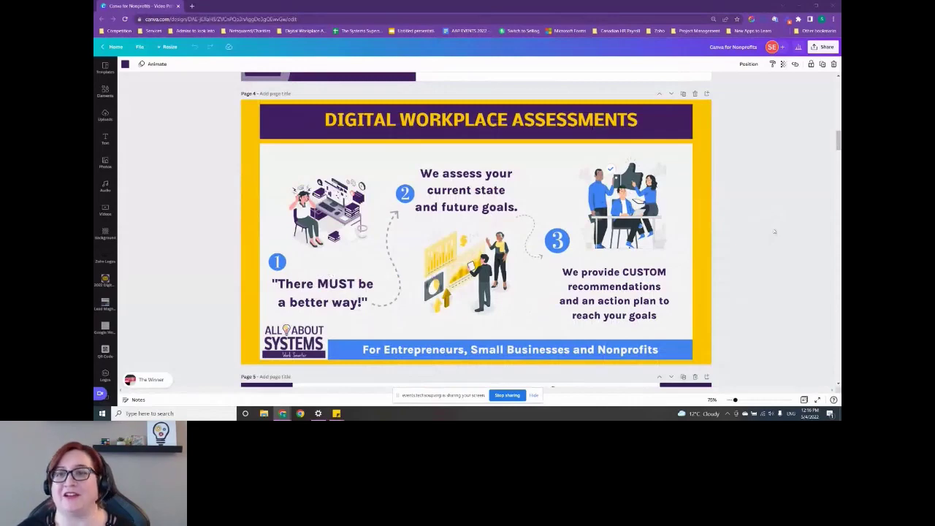
scroll(774, 233, "down", 5)
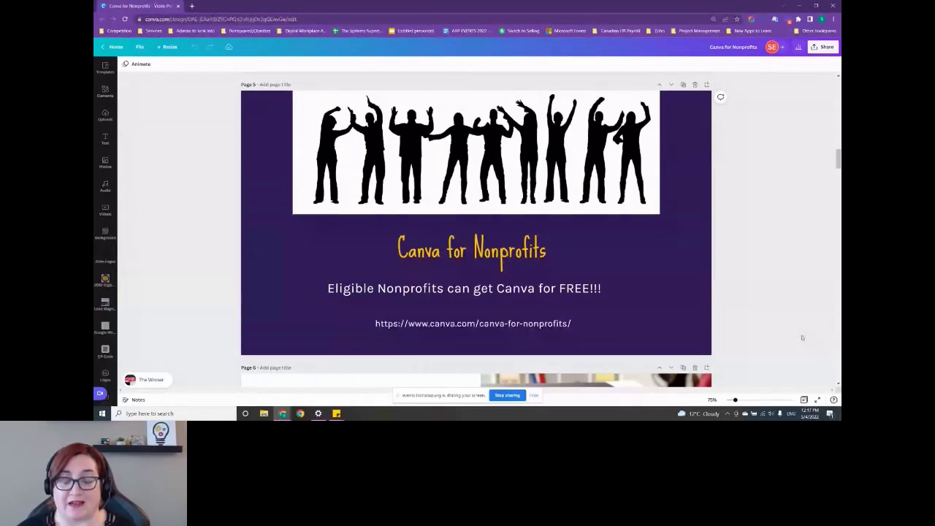
scroll(803, 324, "down", 4)
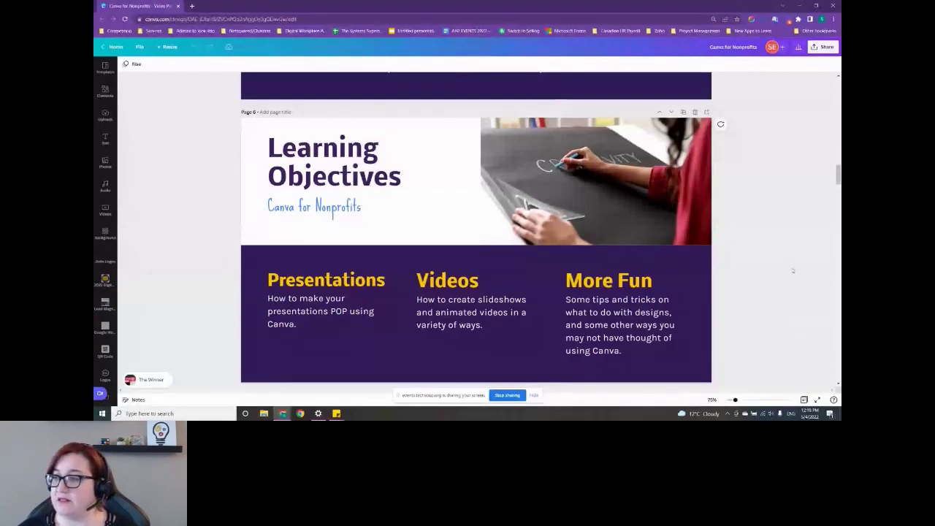
scroll(792, 271, "down", 5)
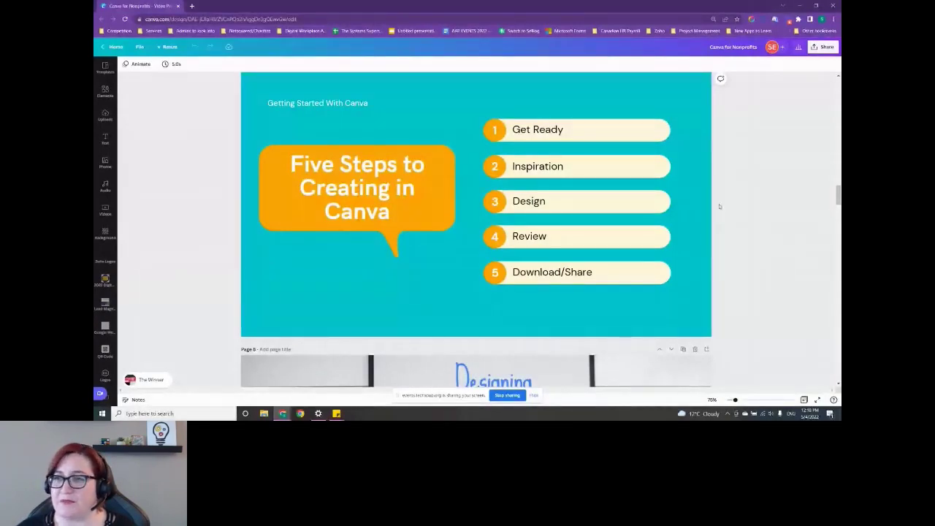
Step: View the Share menu's Copy link and Download options, then reload the editor page with F5
left_click(823, 47)
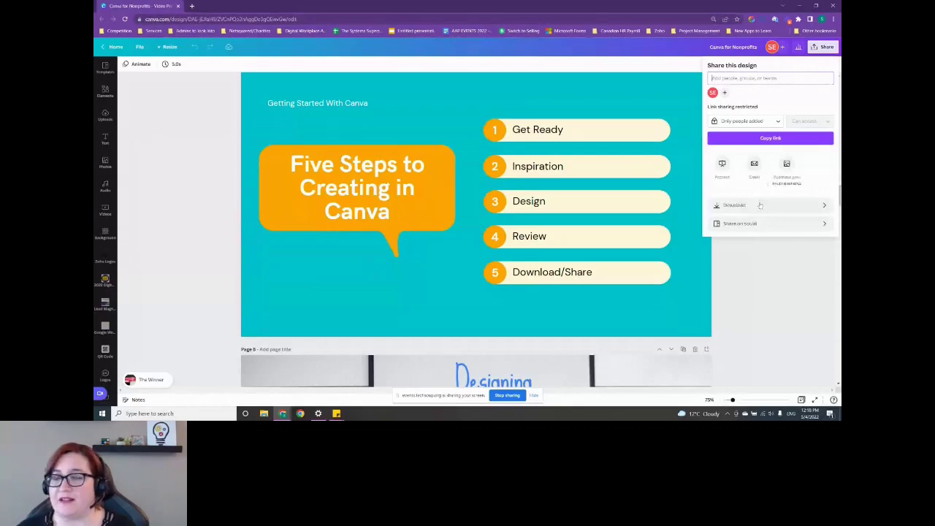
key("F5")
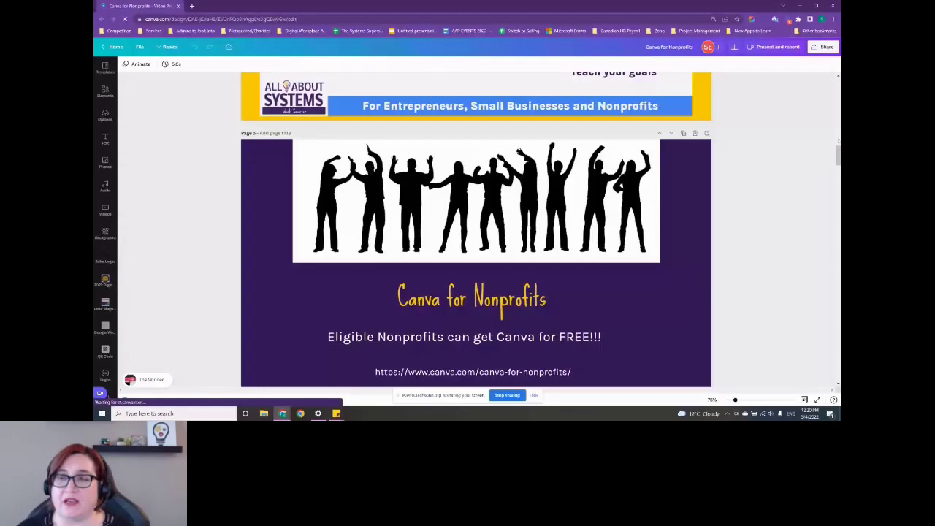
Step: Select the silhouette image on page 5 to bring up the Present and record option
left_click(337, 198)
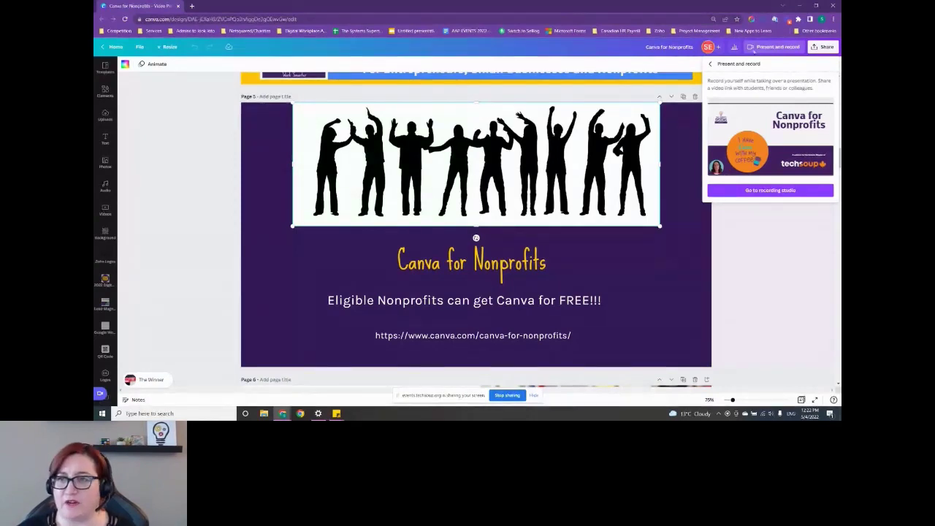
Step: Present the deck from the Share menu with Type set to Presenter view
left_click(710, 63)
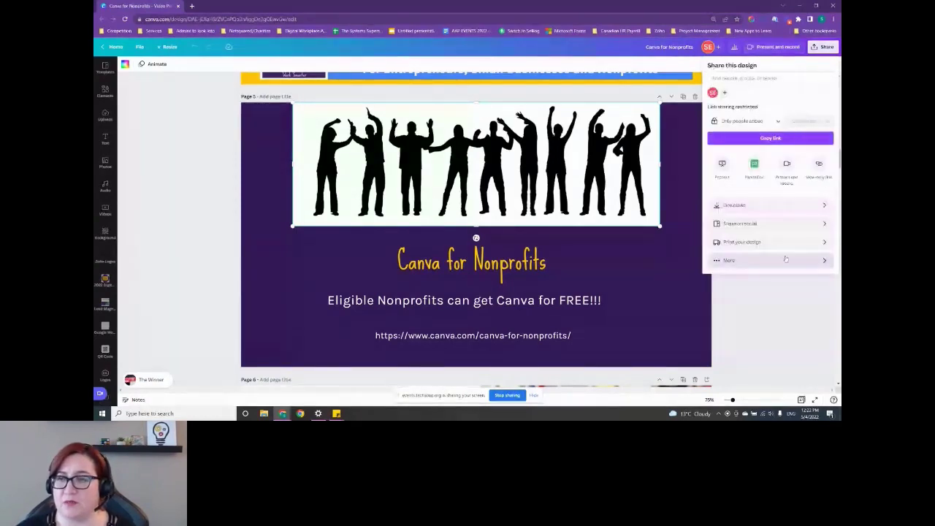
left_click(720, 164)
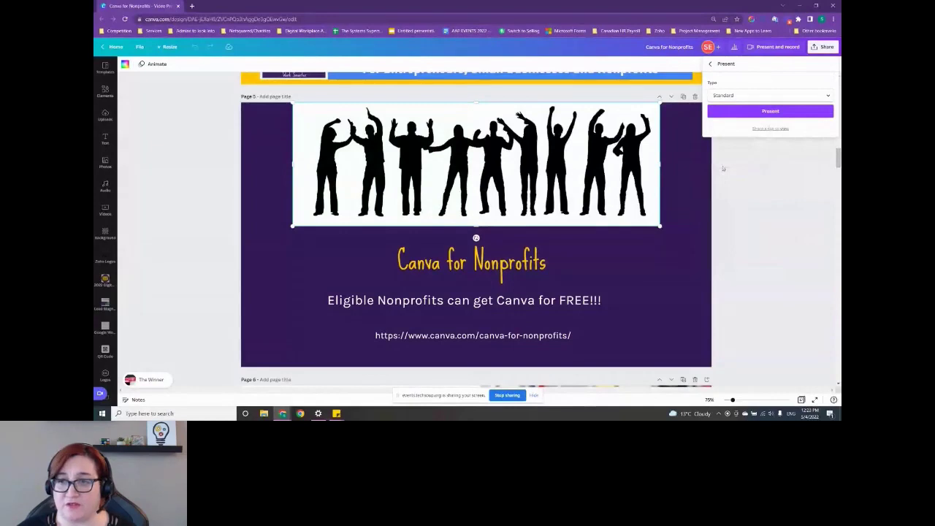
left_click(769, 95)
left_click(802, 128)
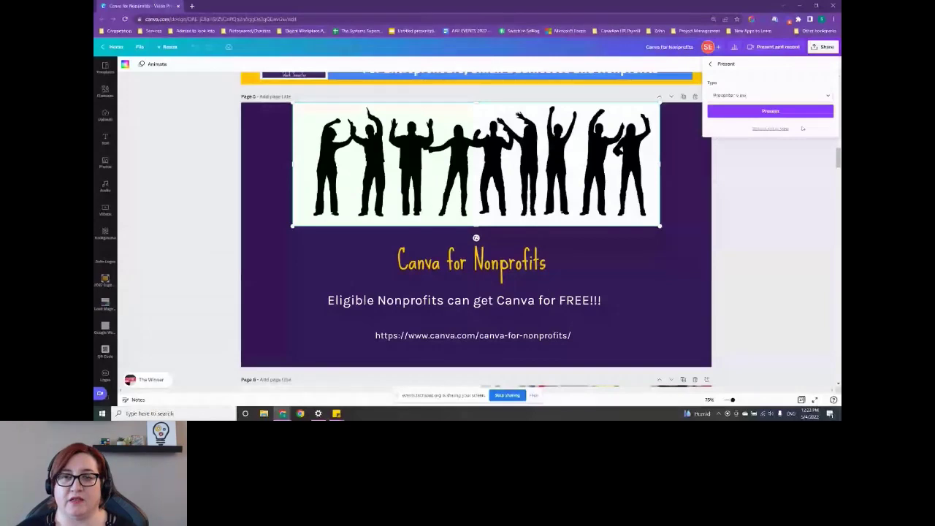
left_click(796, 112)
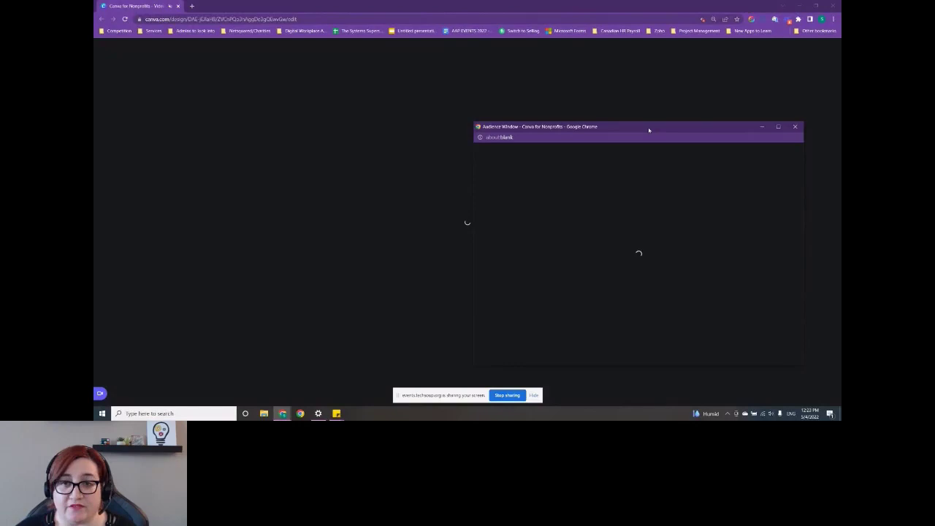
Step: Drag the audience window up and left, then leave presenter view for the editor
left_click_drag(649, 130, 598, 117)
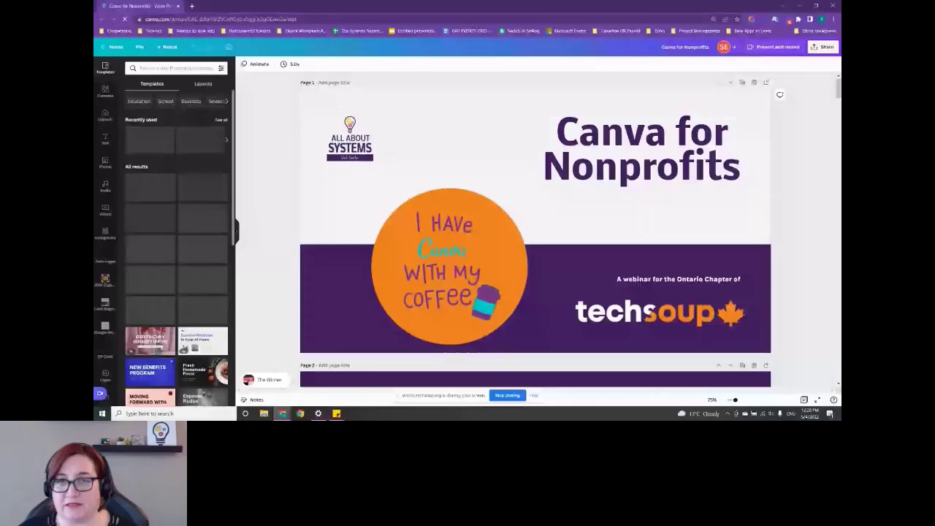
Step: Scroll to the About the Company slide, draft a 'Find facts' comment, then cancel it
scroll(360, 368, "down", 10)
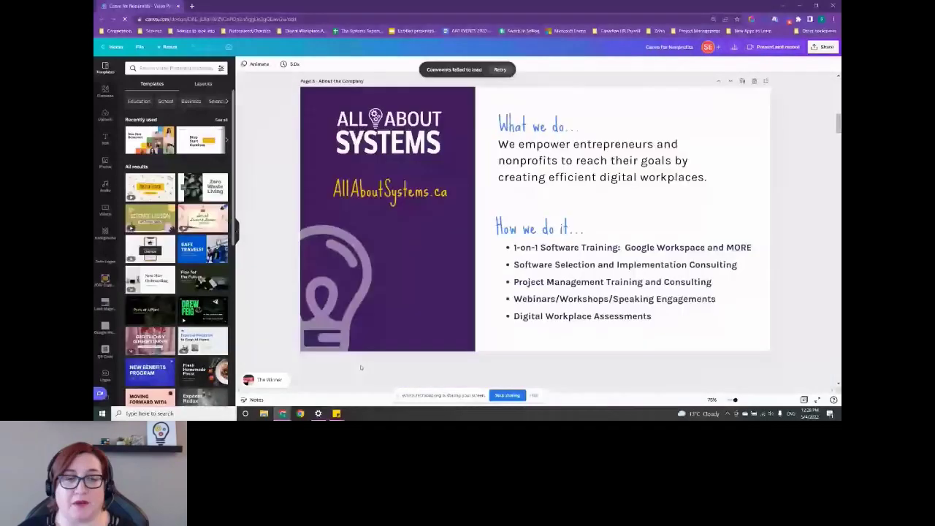
left_click(780, 94)
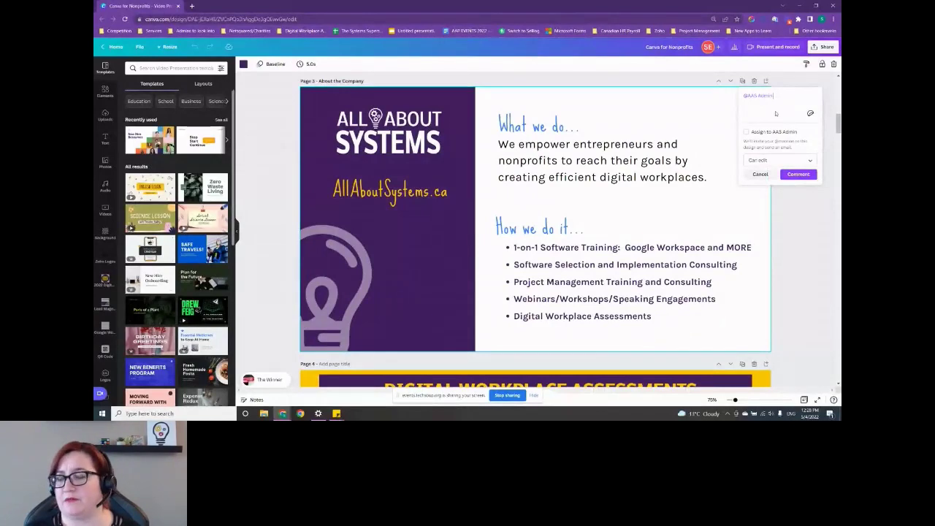
type("Find facts")
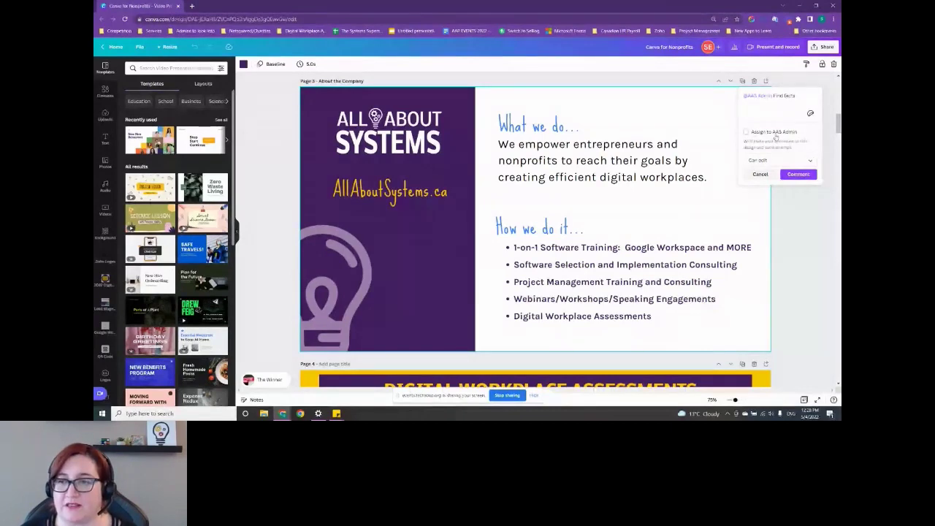
left_click(758, 174)
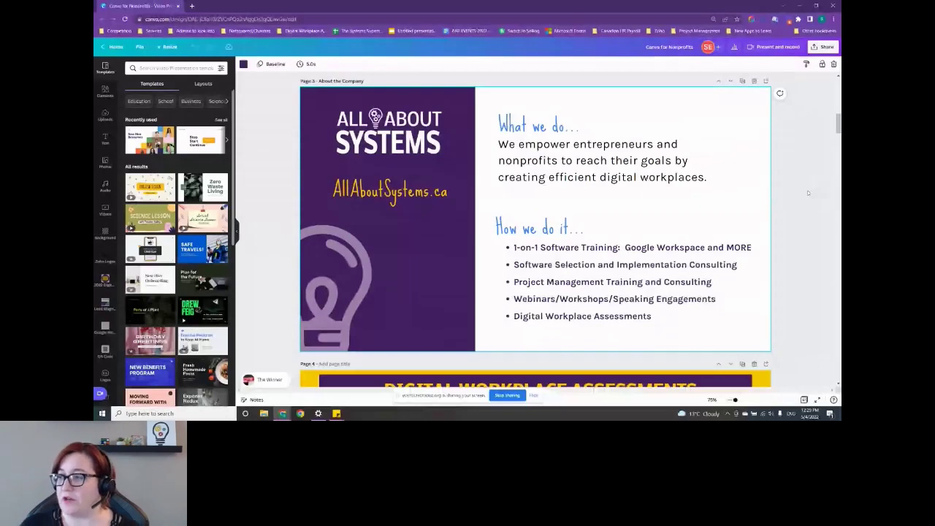
Step: Scroll down the page list to page 7, the 'Five Steps to Creating in Canva' slide
scroll(806, 190, "down", 10)
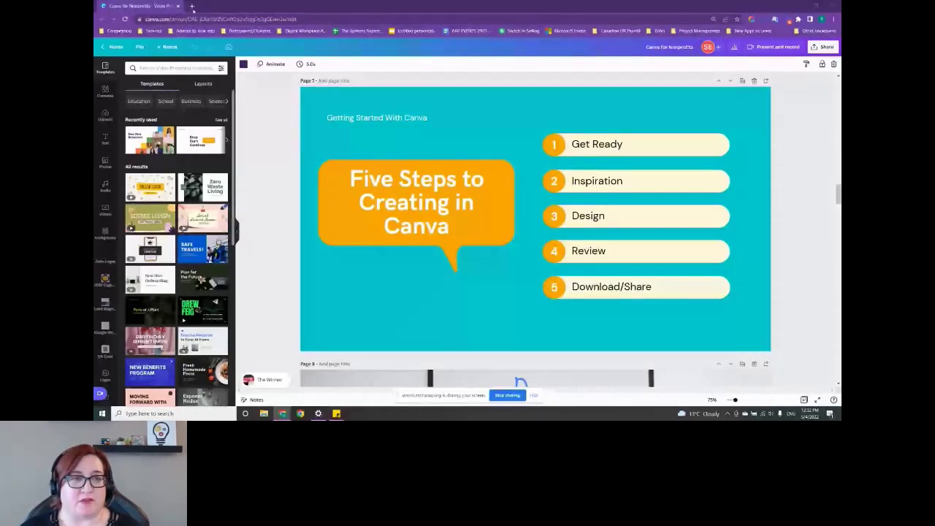
Step: Open a new Chrome tab and load canva.com there
left_click(192, 6)
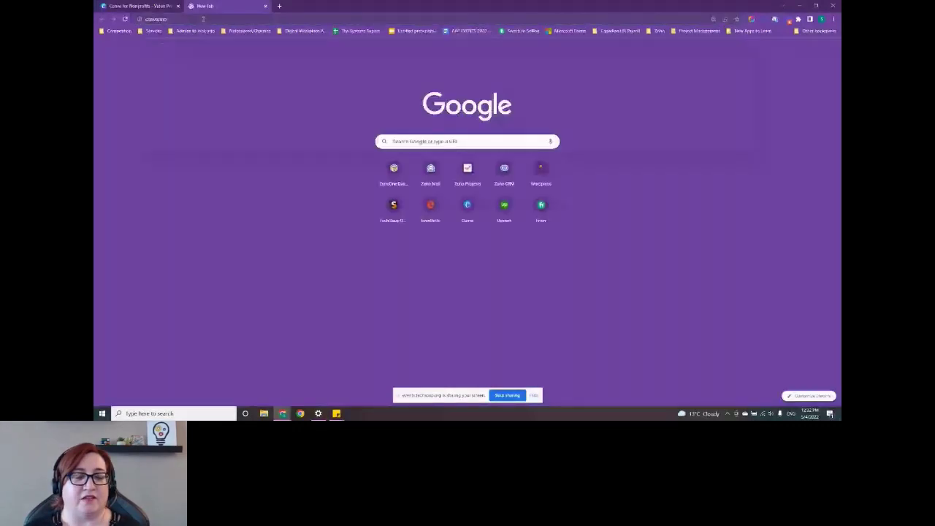
key("Return")
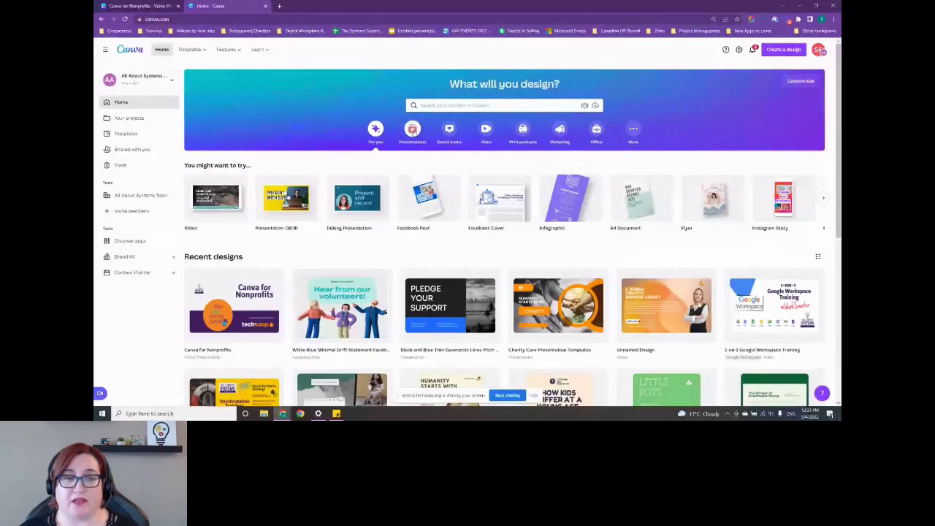
Step: Search Canva templates for 'events flyer' from the Presentations section
left_click(412, 130)
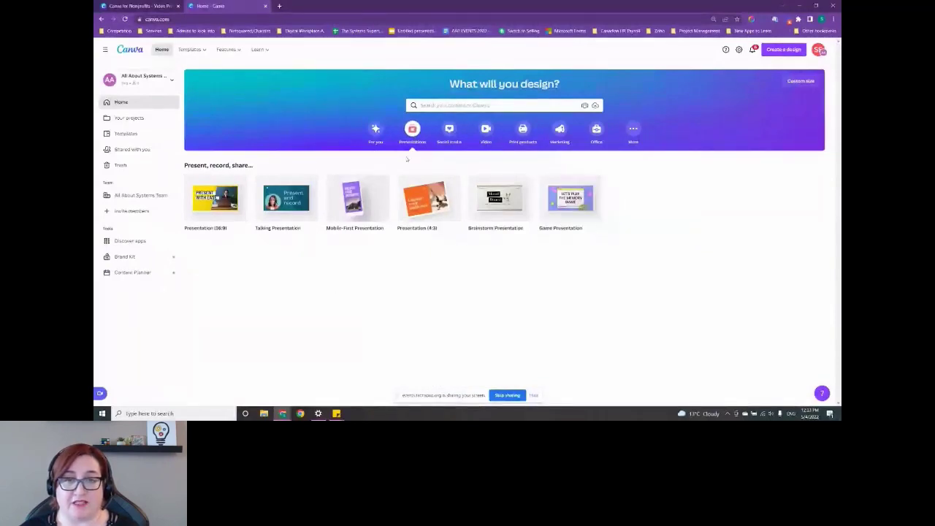
left_click(478, 105)
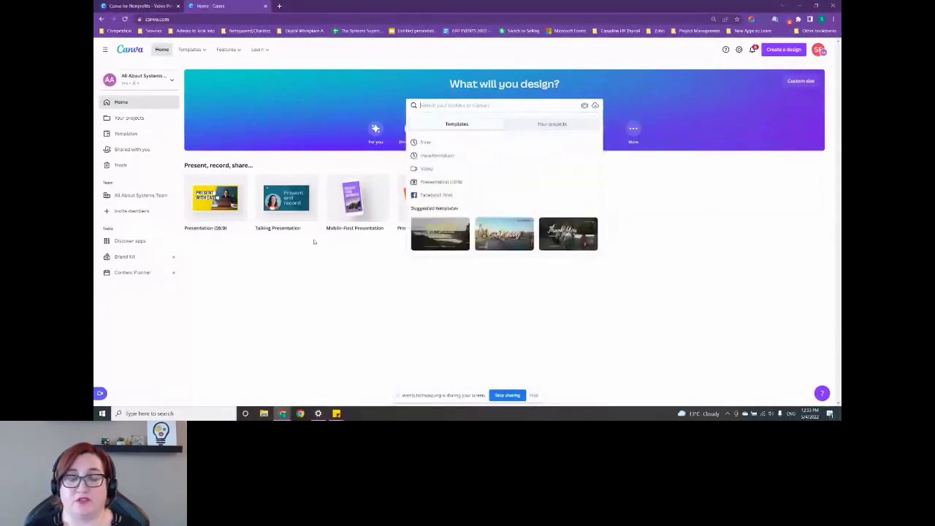
type("events flyer")
key("Return")
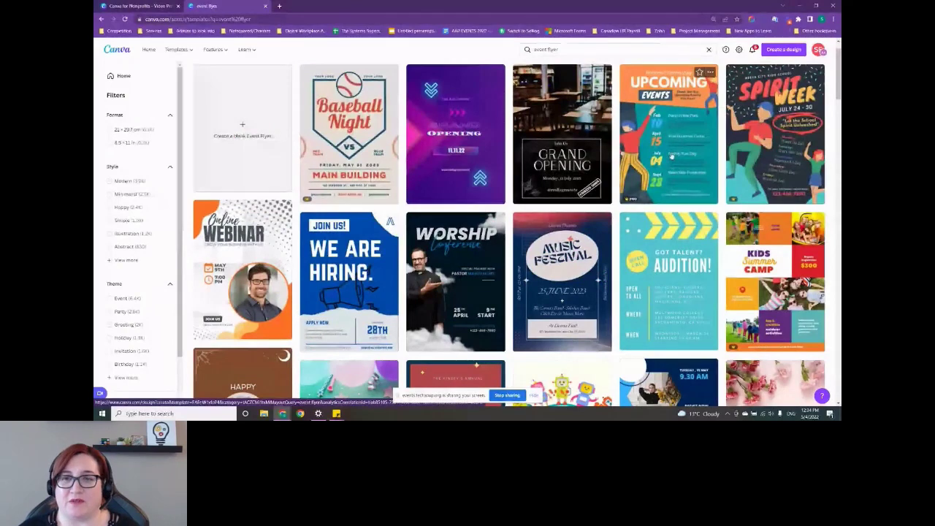
Step: Browse the event flyer results, then switch back to the presentation tab with Ctrl+Shift+Tab
scroll(575, 205, "down", 5)
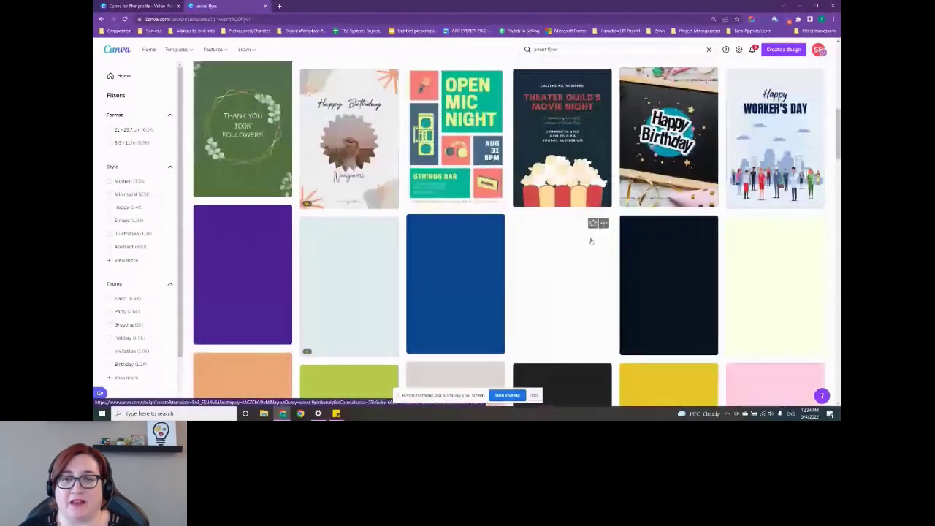
scroll(591, 241, "up", 2)
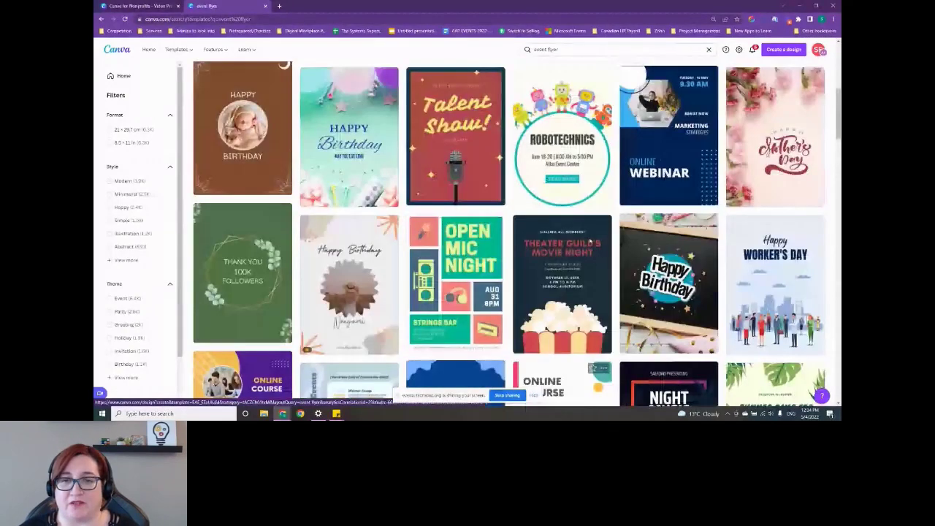
scroll(590, 241, "up", 1)
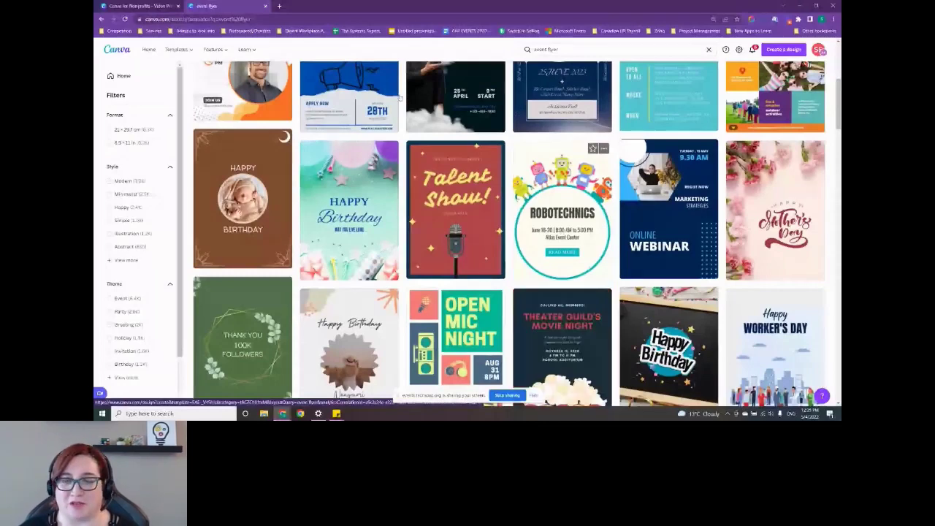
key("ctrl+shift+Tab")
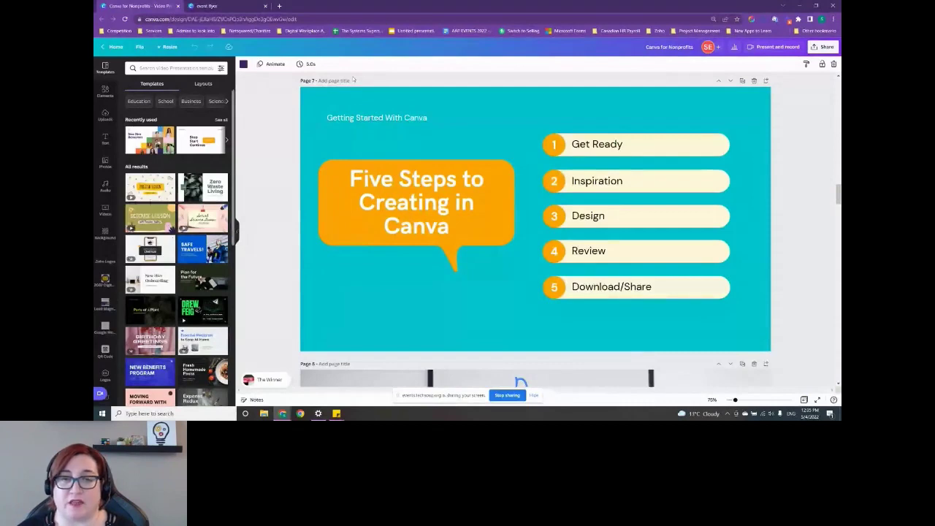
Step: Set page 7's 'Five Steps to Creating in Canva' heading in the Humble Hearts script font
left_click(459, 173)
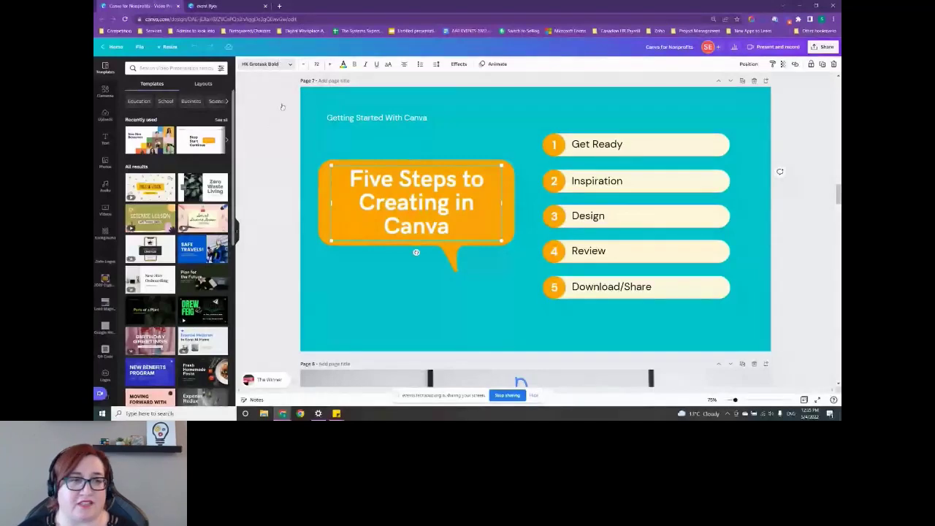
left_click(265, 63)
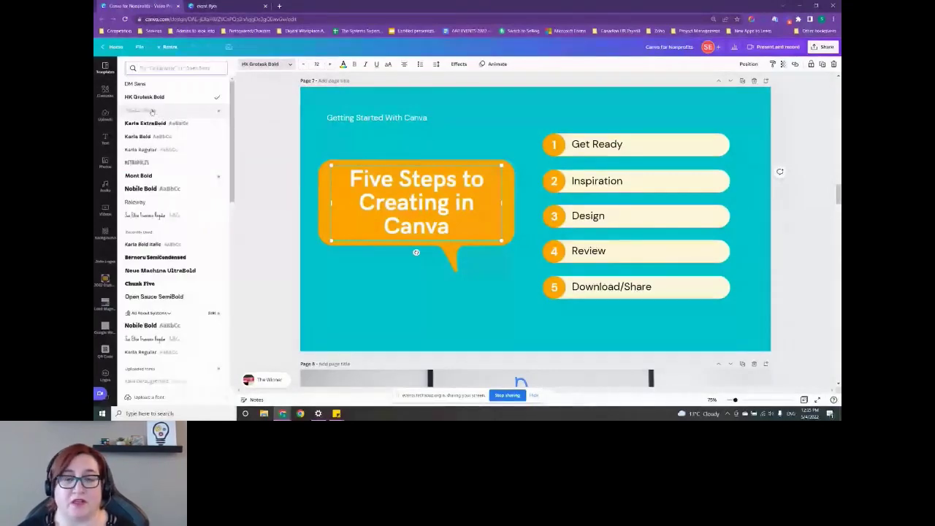
left_click(152, 111)
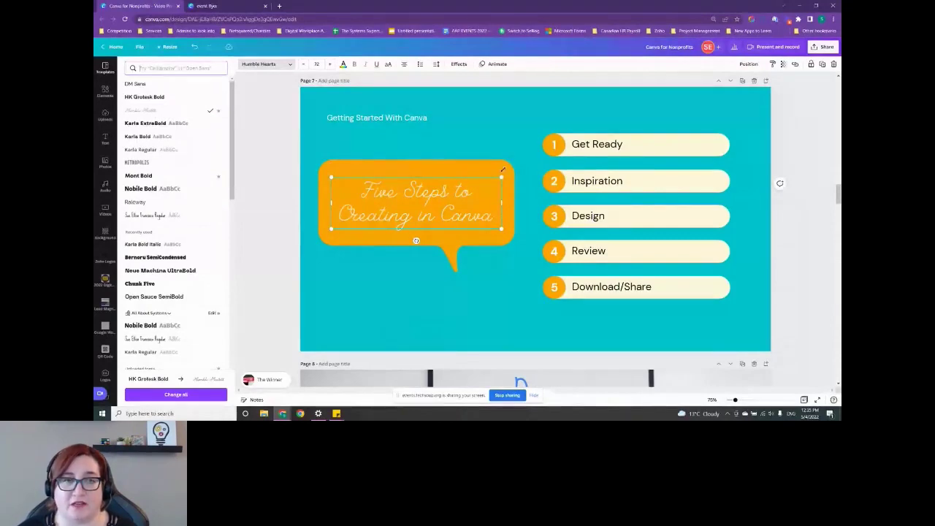
left_click(484, 129)
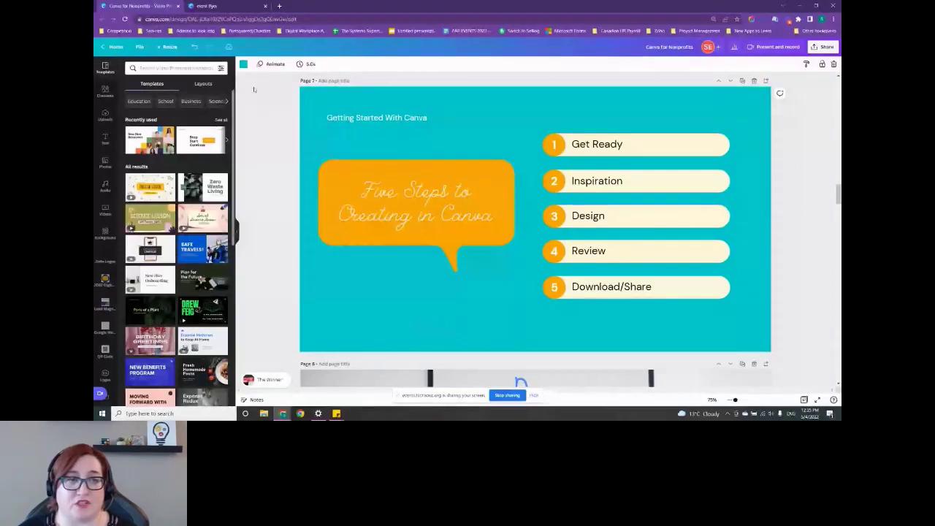
Step: Change page 7's slide background from teal to the light blue document colour
left_click(243, 66)
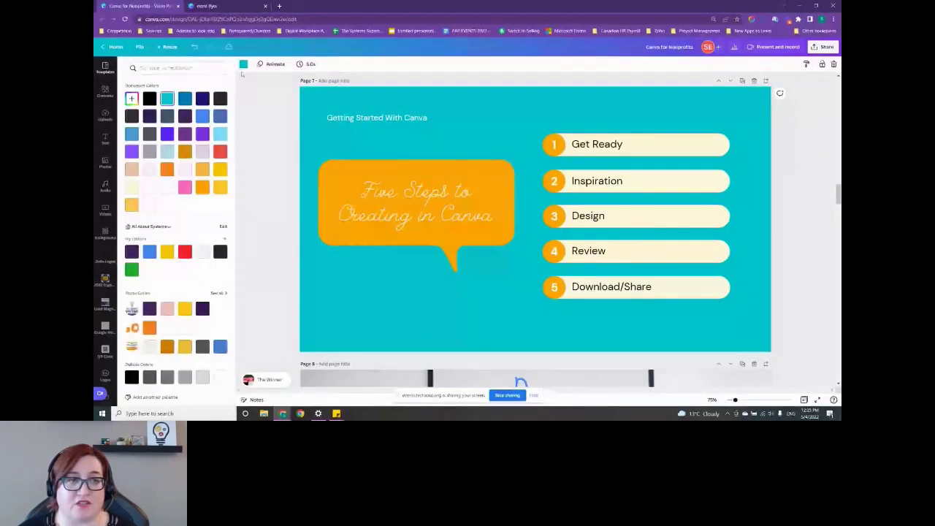
left_click(221, 135)
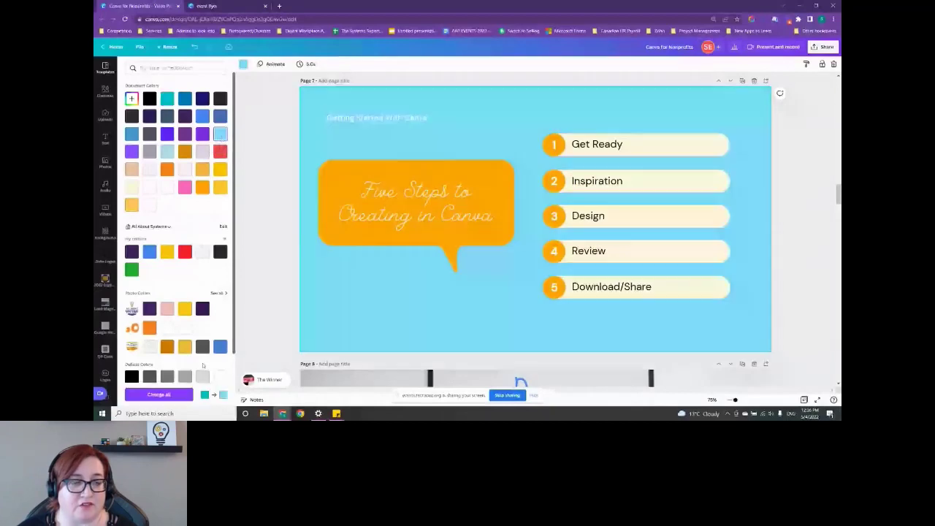
left_click(155, 395)
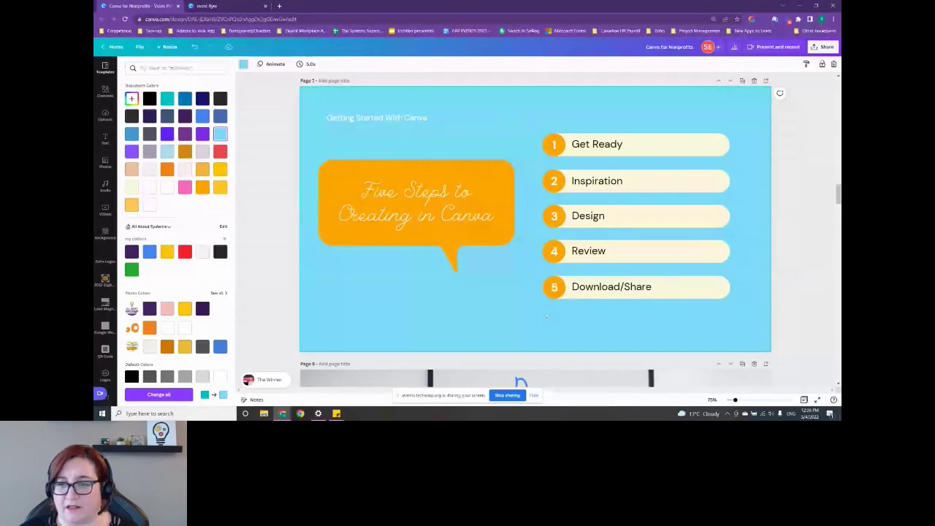
Step: Select the whole Get Ready step group and drag its cream bar up above the step list
left_click(567, 125)
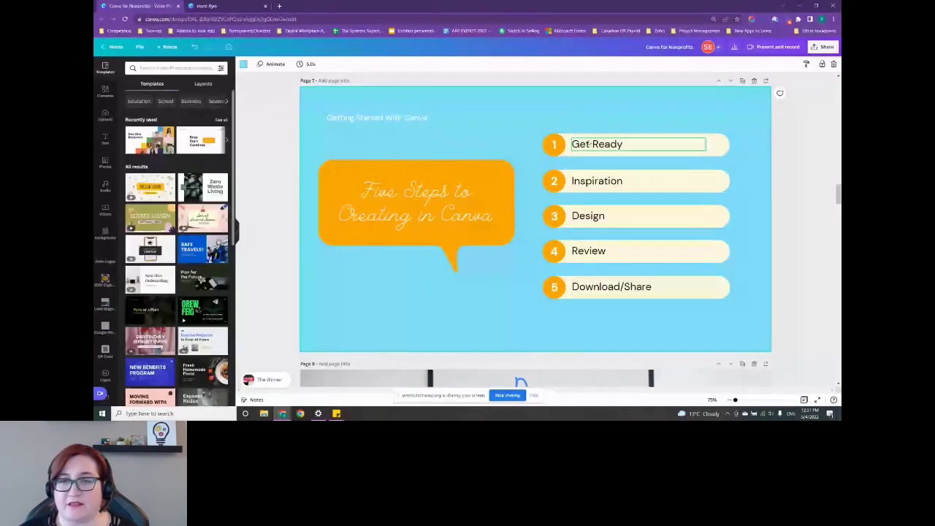
left_click(554, 145)
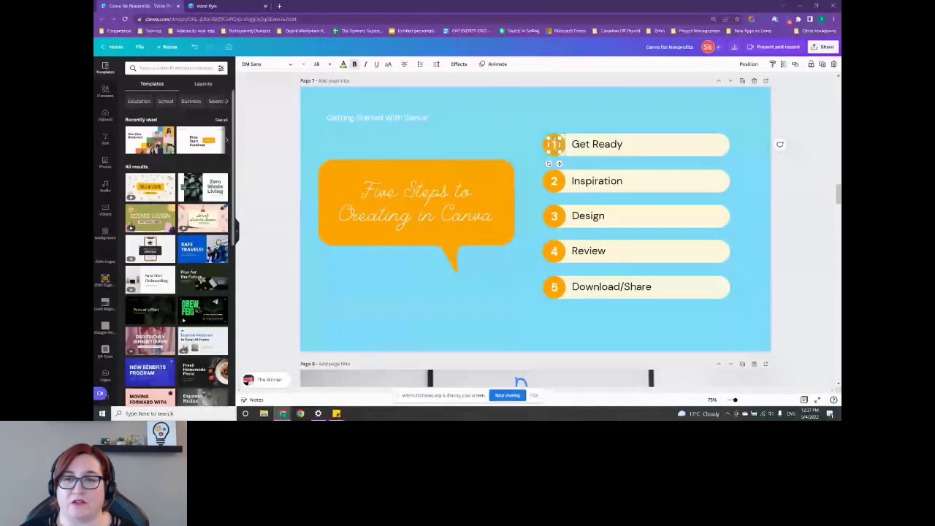
left_click(651, 141)
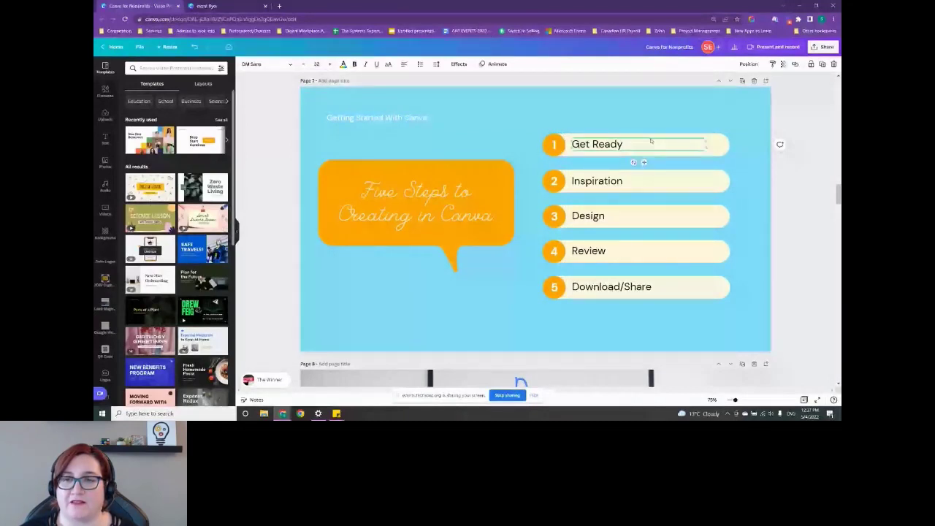
left_click(647, 139)
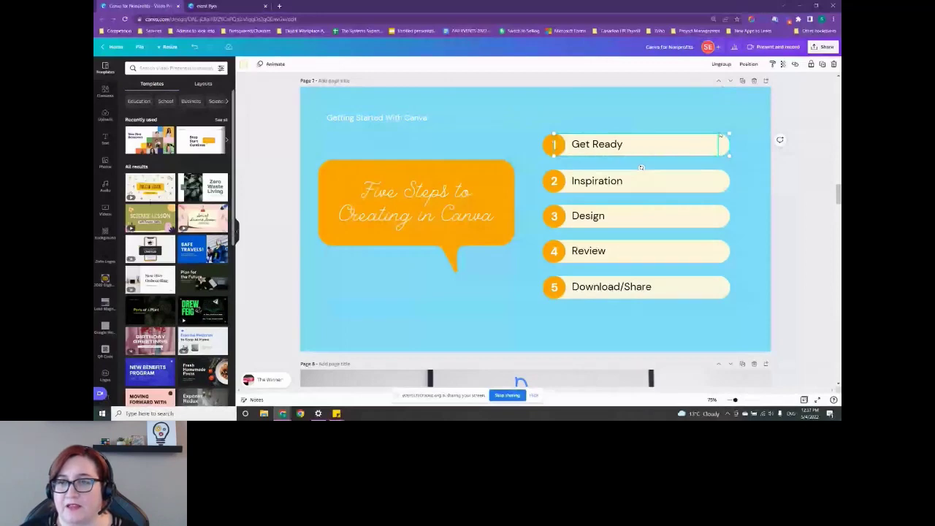
left_click_drag(720, 135, 718, 104)
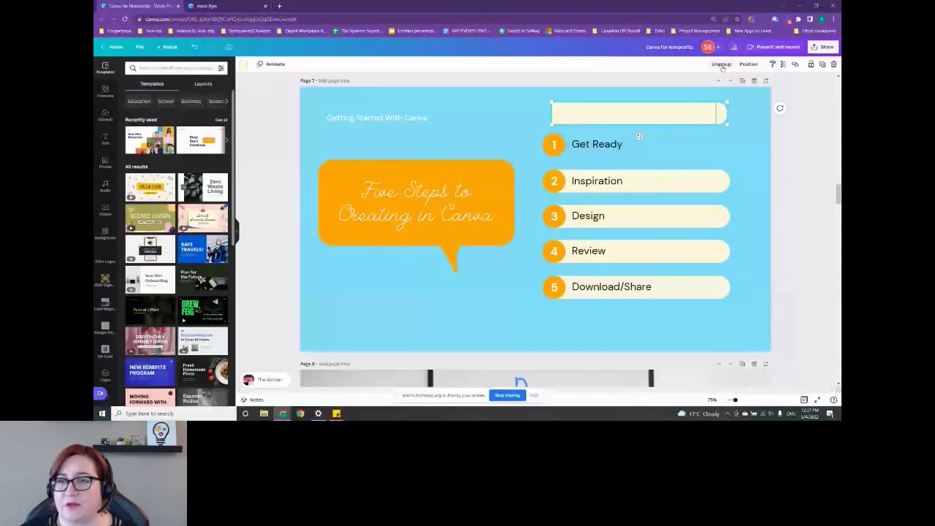
Step: Ungroup the cream bar, then undo the split and deselect it
left_click(722, 65)
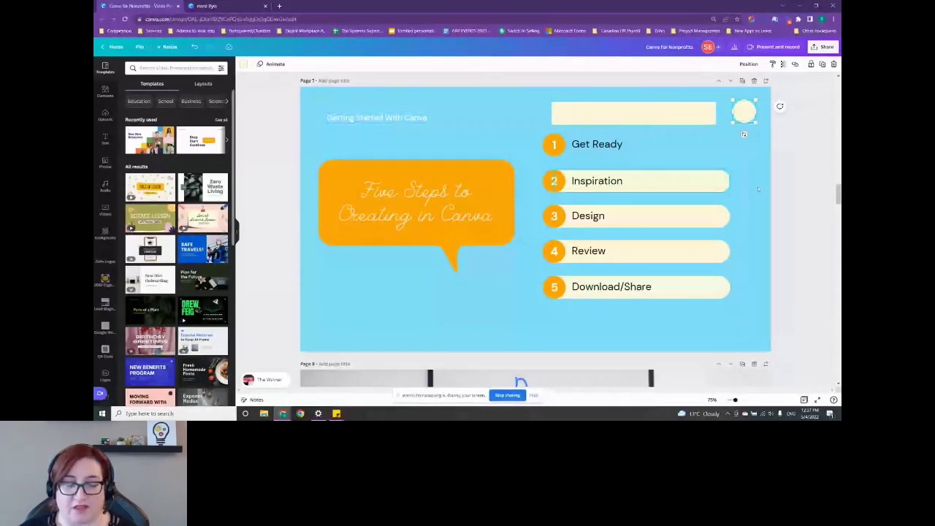
left_click(193, 47)
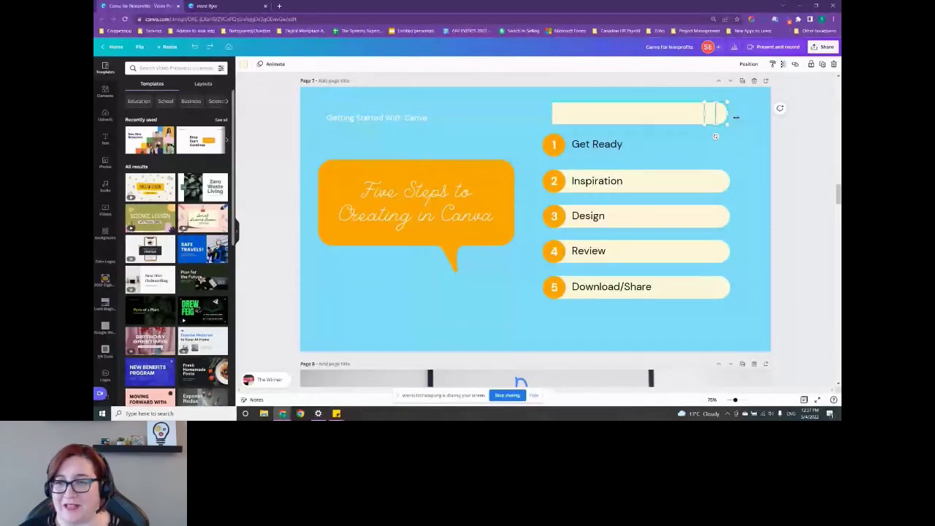
left_click(744, 124)
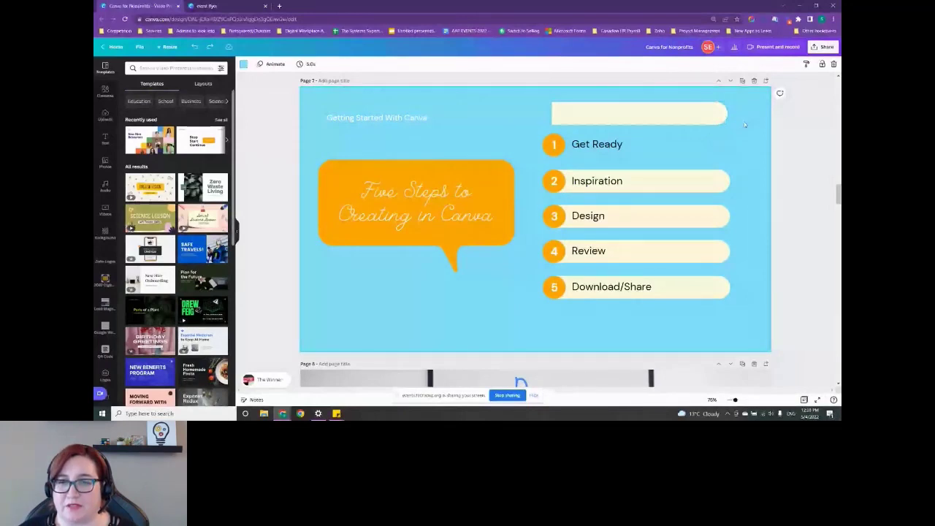
Step: Move the empty cream bar back behind Get Ready, nudging it into line with the other step bars
left_click_drag(680, 114, 681, 142)
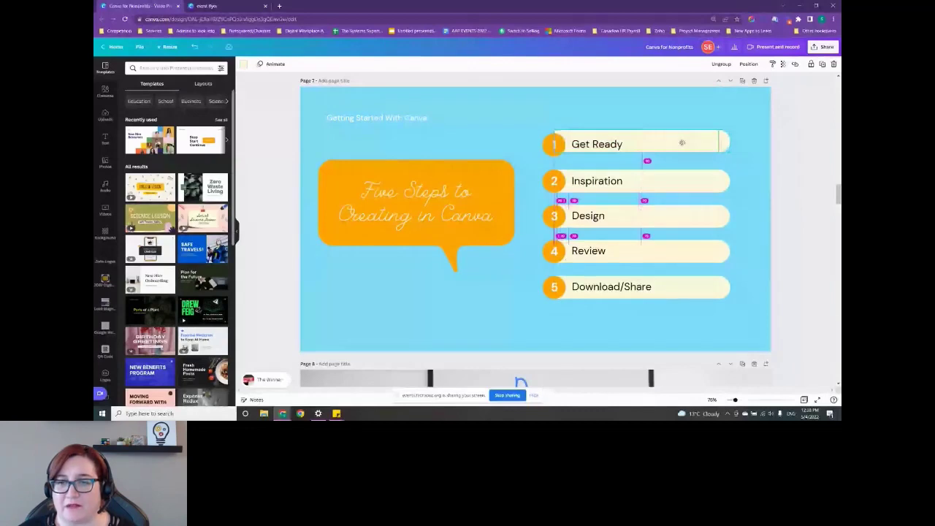
left_click_drag(682, 143, 682, 143)
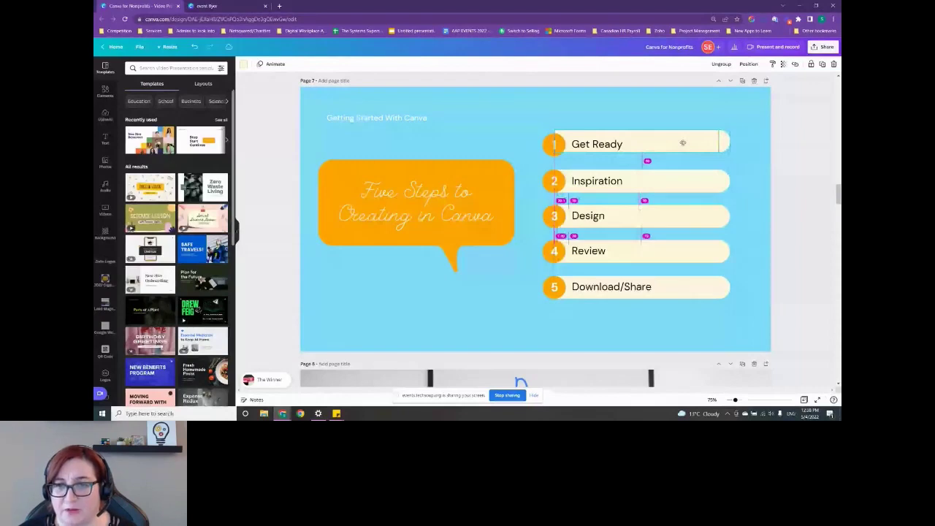
left_click_drag(682, 142, 683, 146)
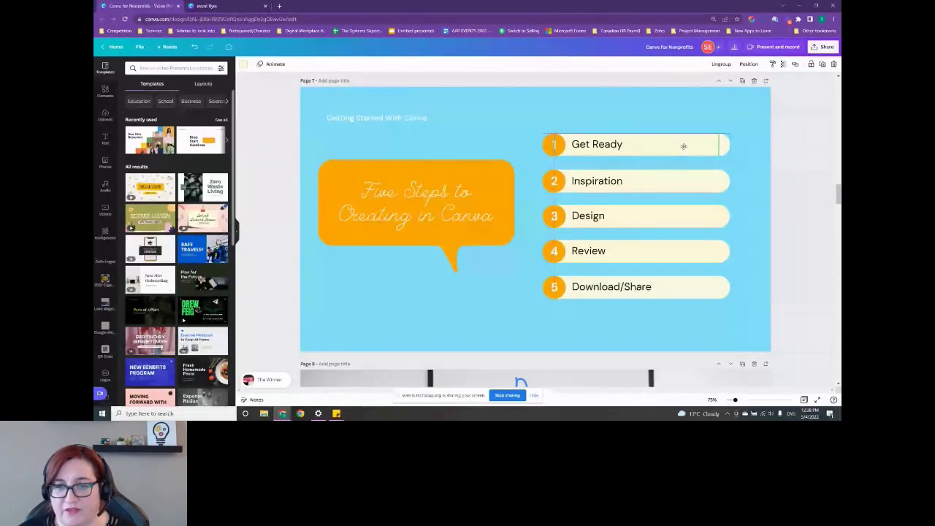
left_click_drag(682, 146, 687, 146)
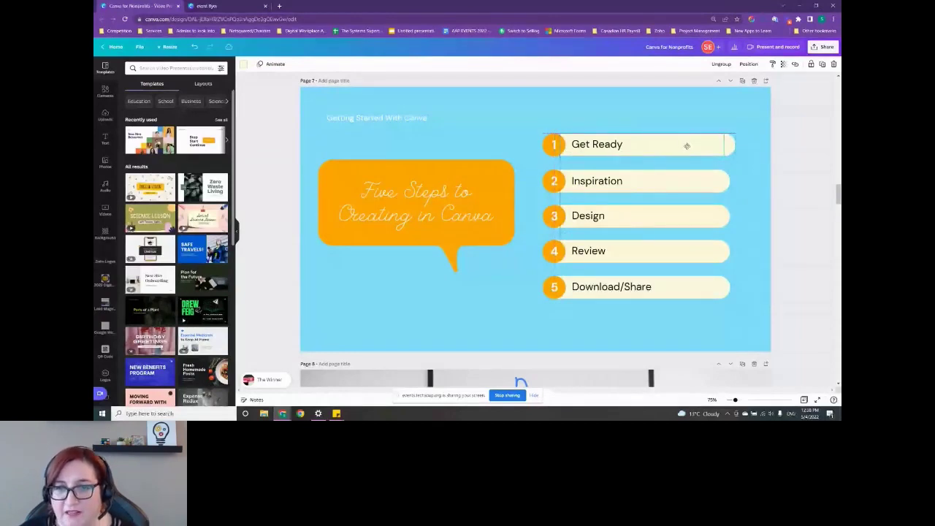
left_click_drag(686, 146, 687, 149)
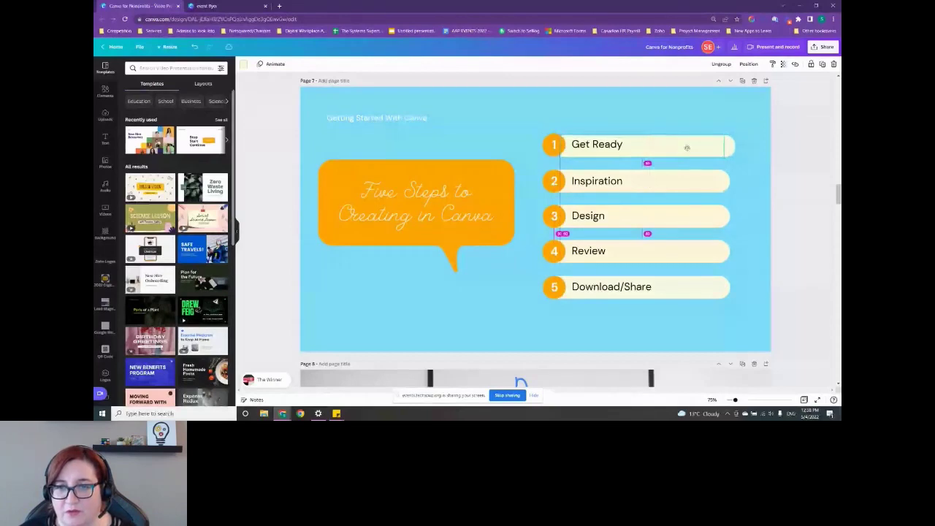
left_click_drag(686, 148, 682, 149)
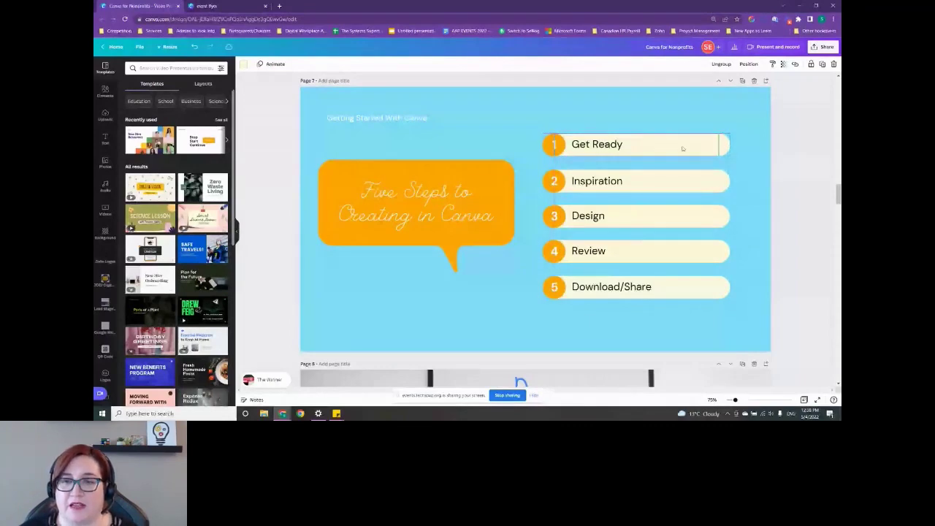
left_click(536, 276)
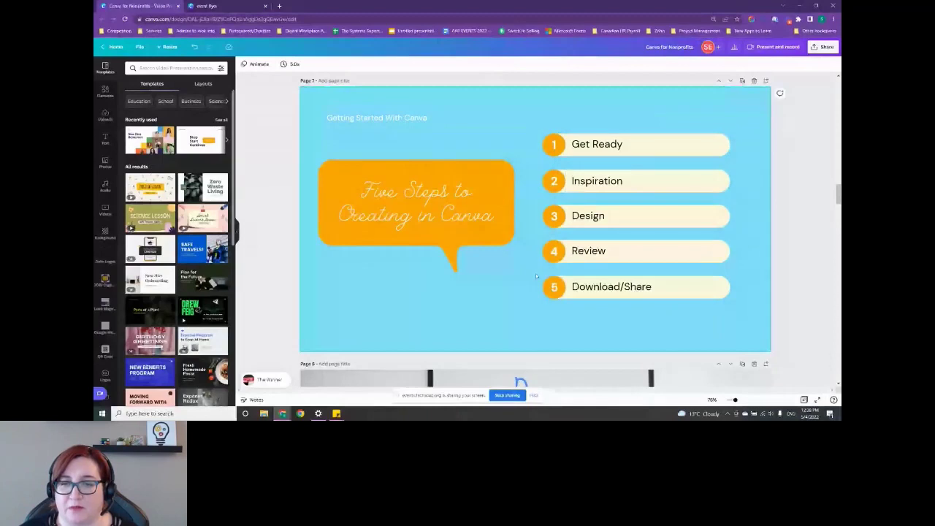
Step: Shift the Review step slightly right and the Inspiration step slightly left
left_click(671, 255)
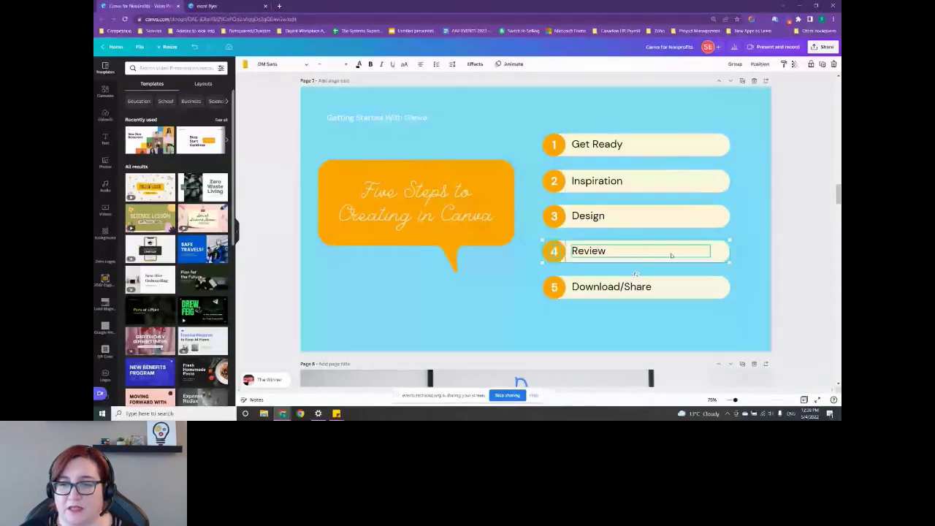
left_click_drag(671, 255, 690, 257)
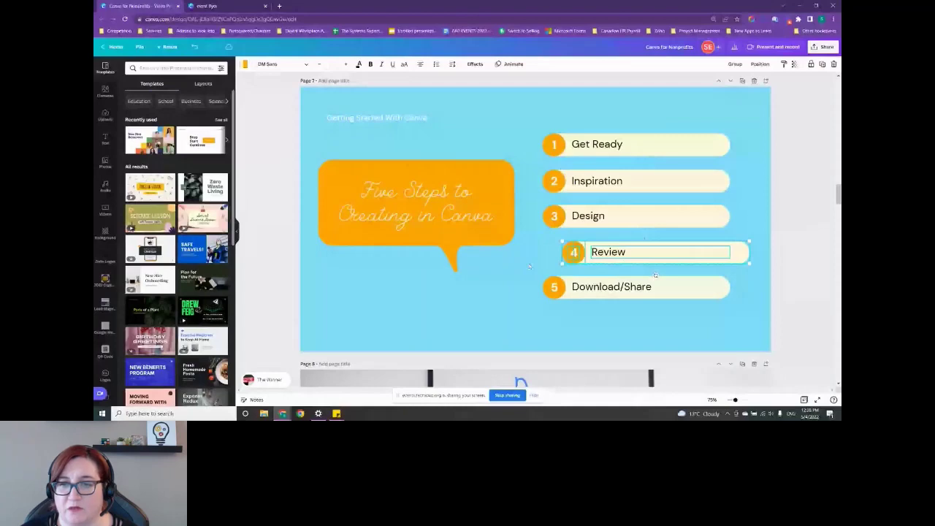
left_click_drag(642, 182, 630, 181)
left_click(564, 104)
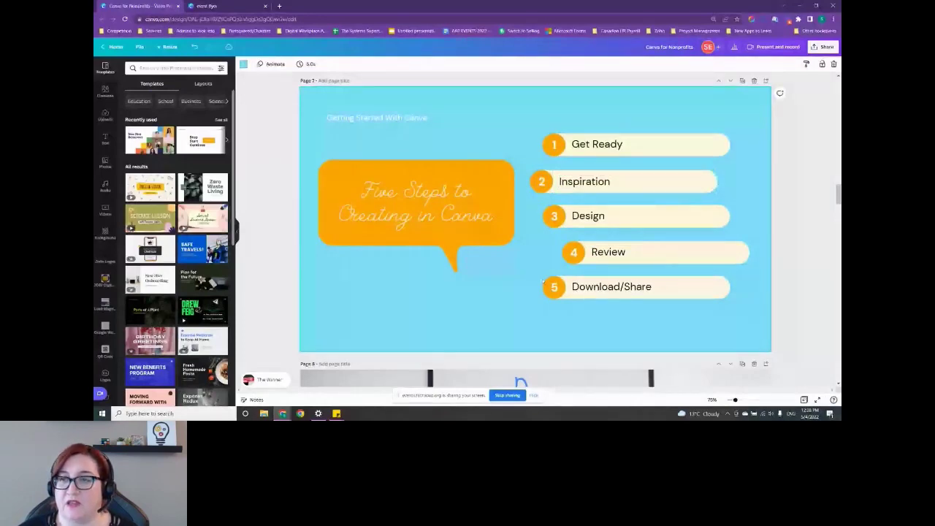
Step: Select all five steps and align them to a common left edge
left_click_drag(537, 120, 639, 311)
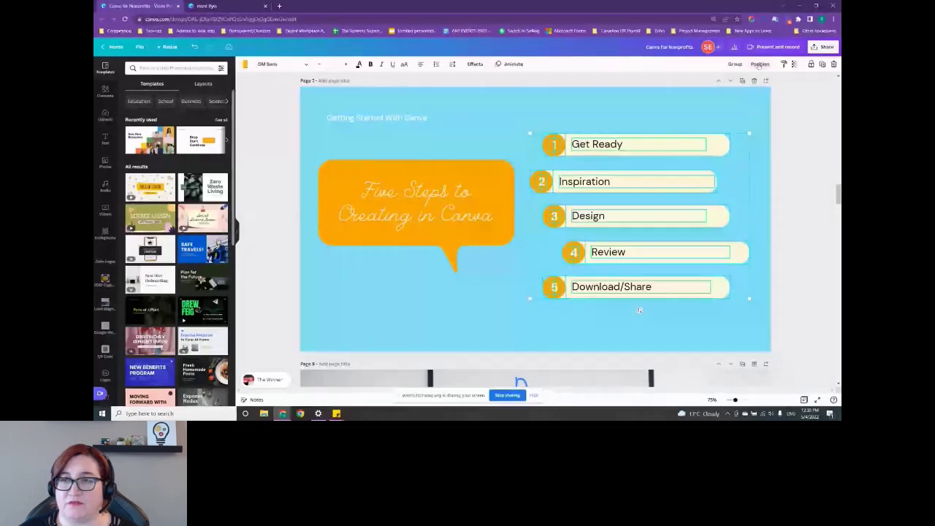
left_click(759, 64)
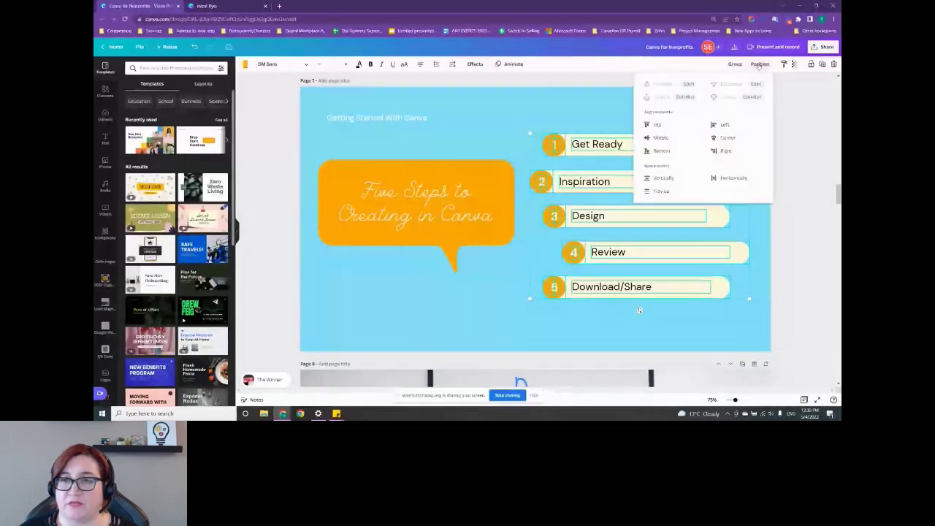
left_click(723, 126)
left_click(541, 303)
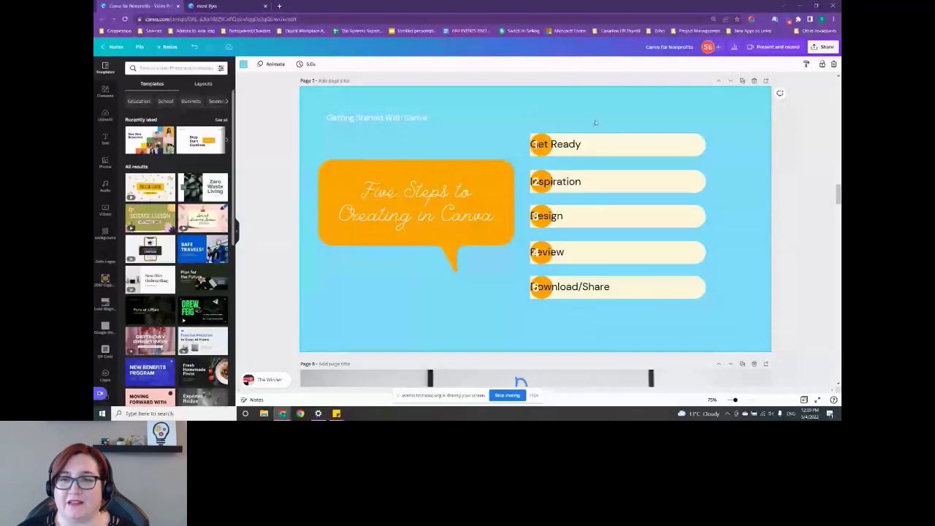
Step: Undo the left alignment, select Get Ready, then group the Inspiration and Review steps with Ctrl+G
key("ctrl+z")
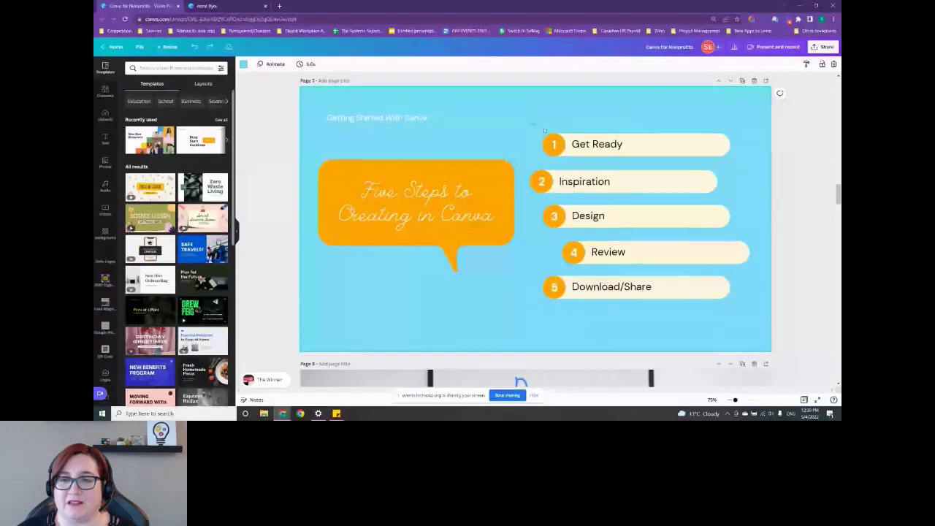
left_click(733, 154)
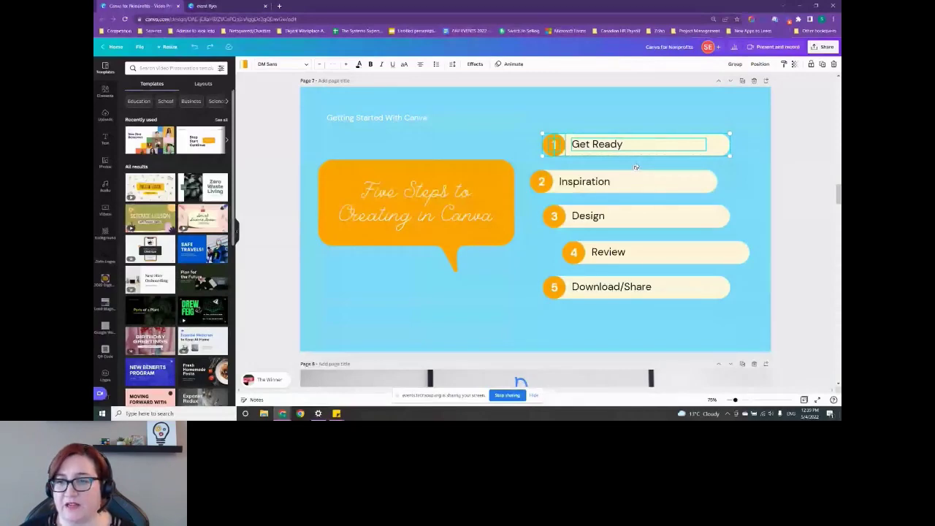
left_click(629, 183)
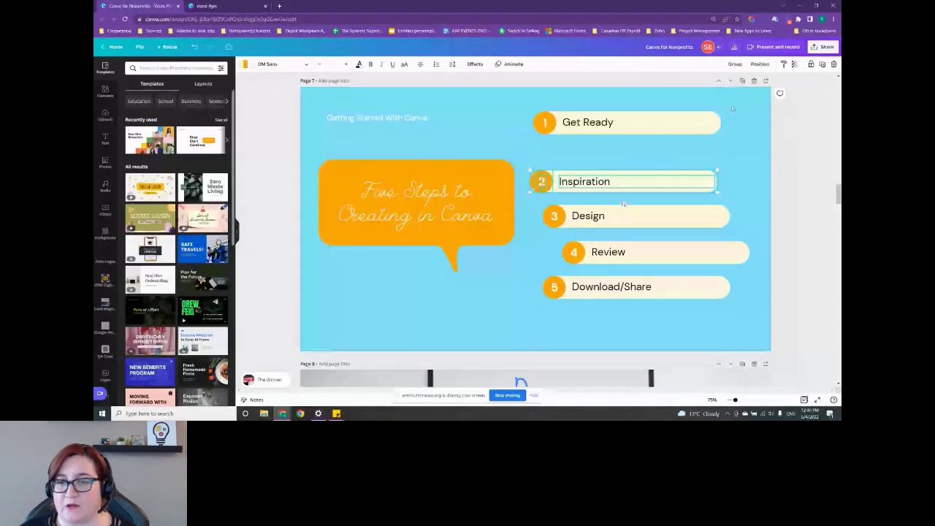
key("Tab")
key("ctrl+g")
Step: Space all five steps evenly in a vertical column and move it right onto the centre guide
left_click(647, 290)
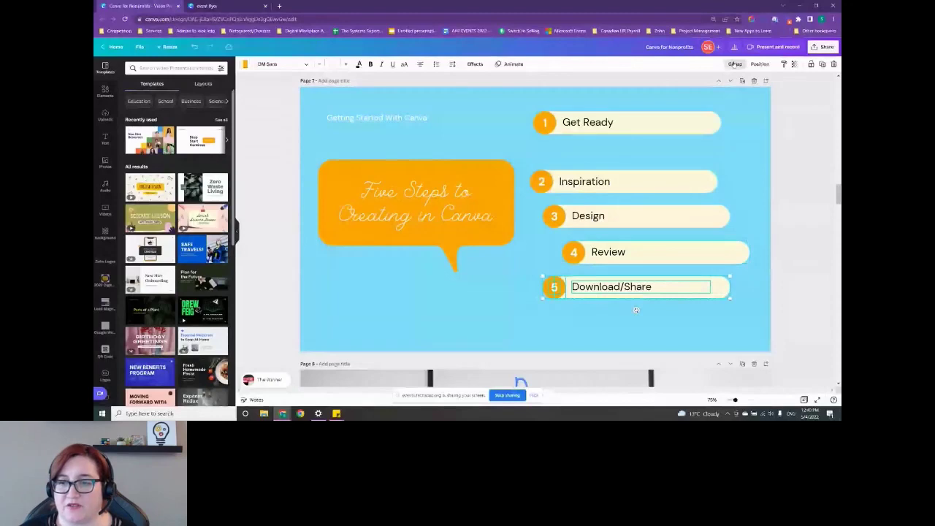
left_click_drag(635, 180, 668, 175)
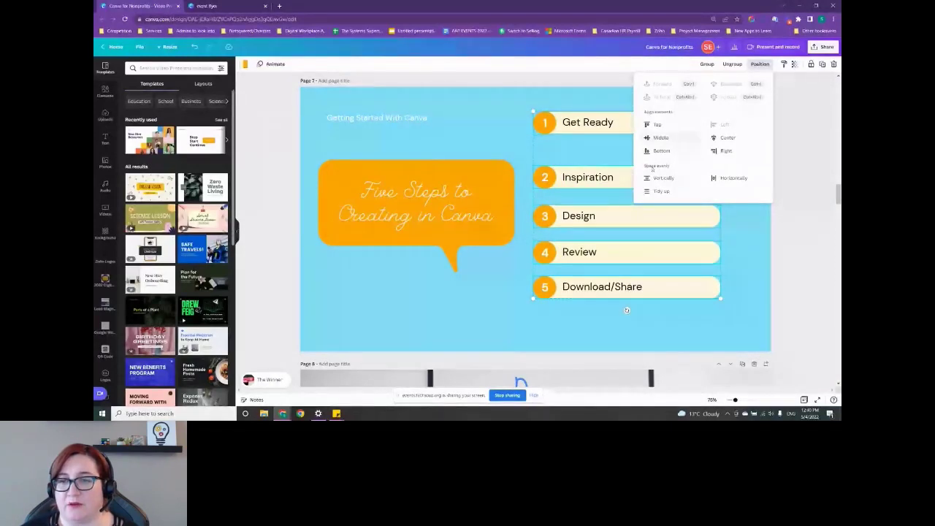
left_click(658, 177)
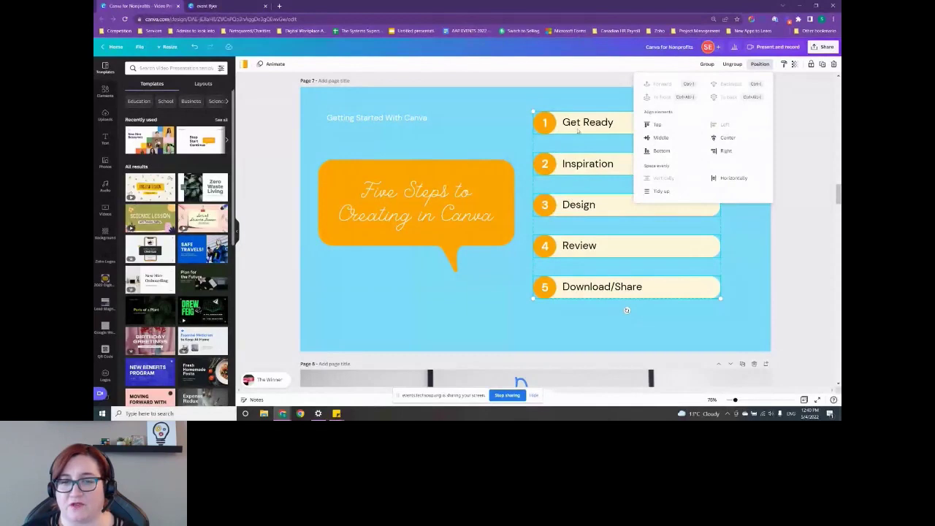
left_click_drag(577, 130, 595, 142)
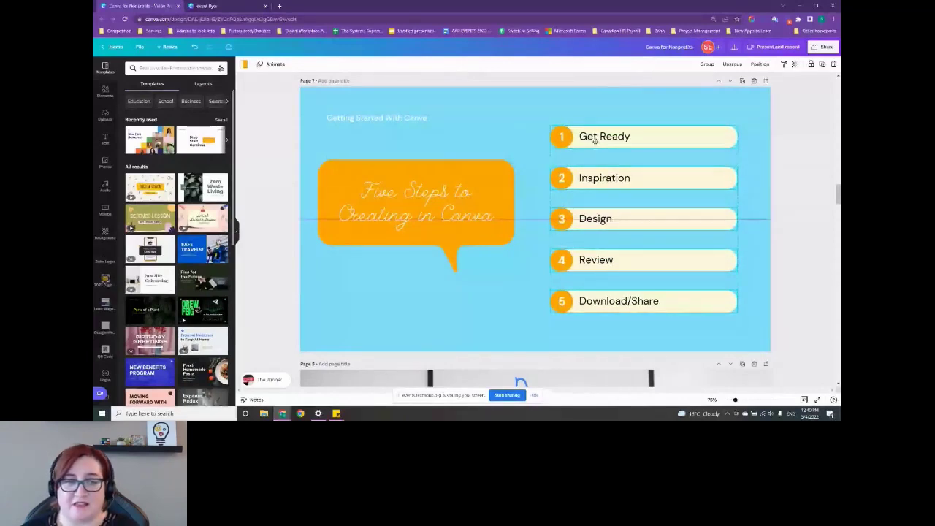
left_click_drag(595, 142, 597, 141)
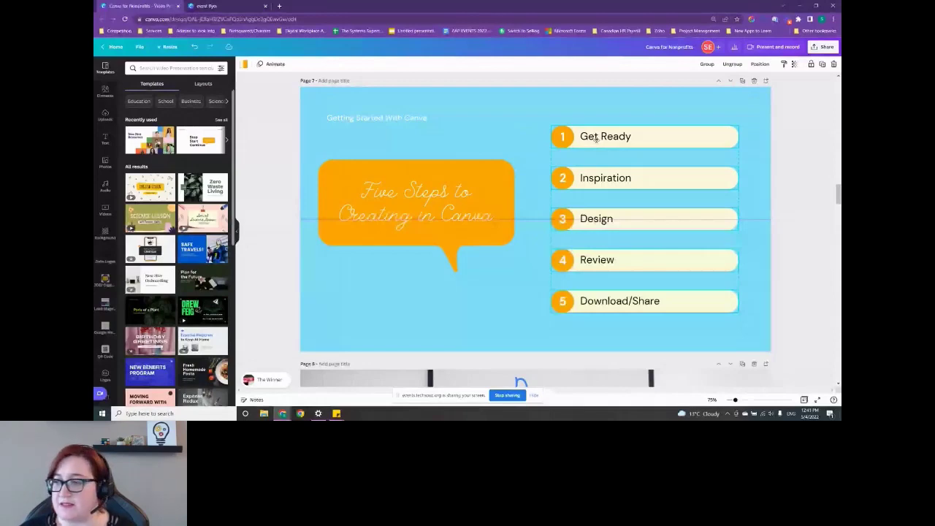
left_click(756, 174)
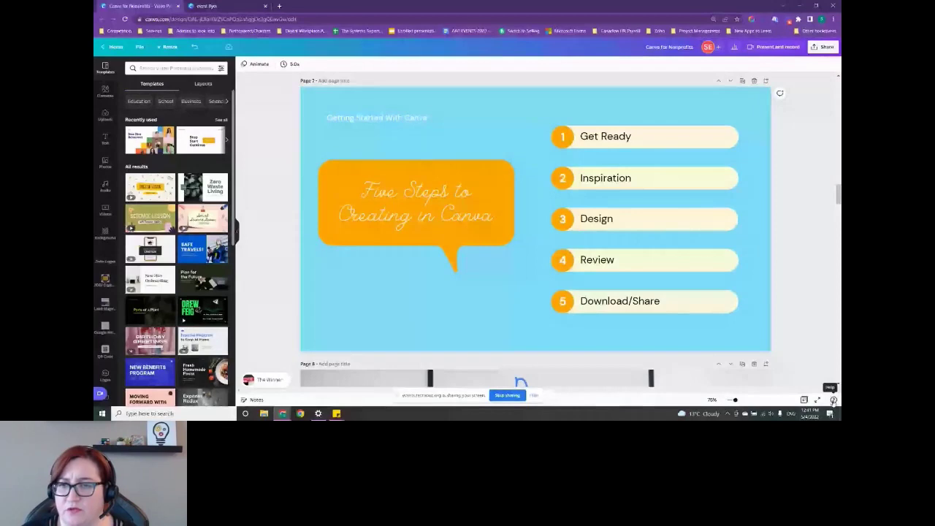
left_click(832, 400)
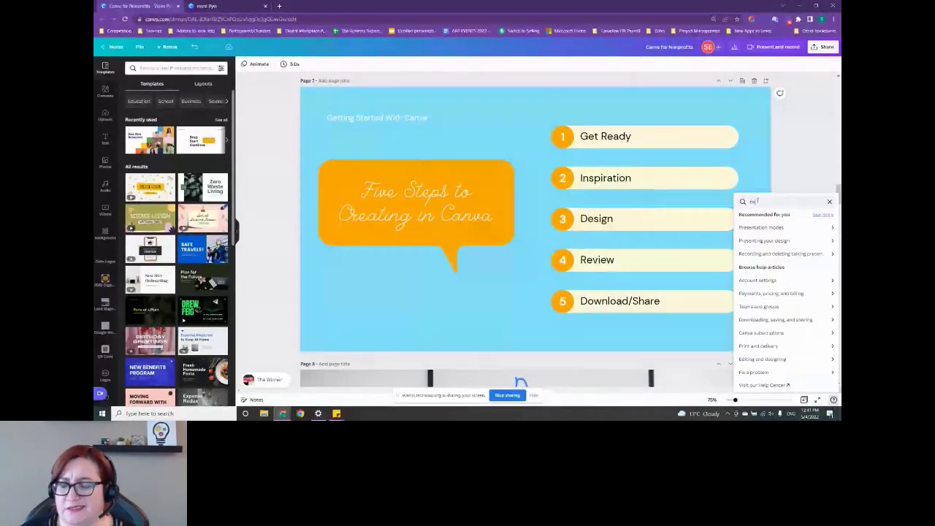
left_click(829, 200)
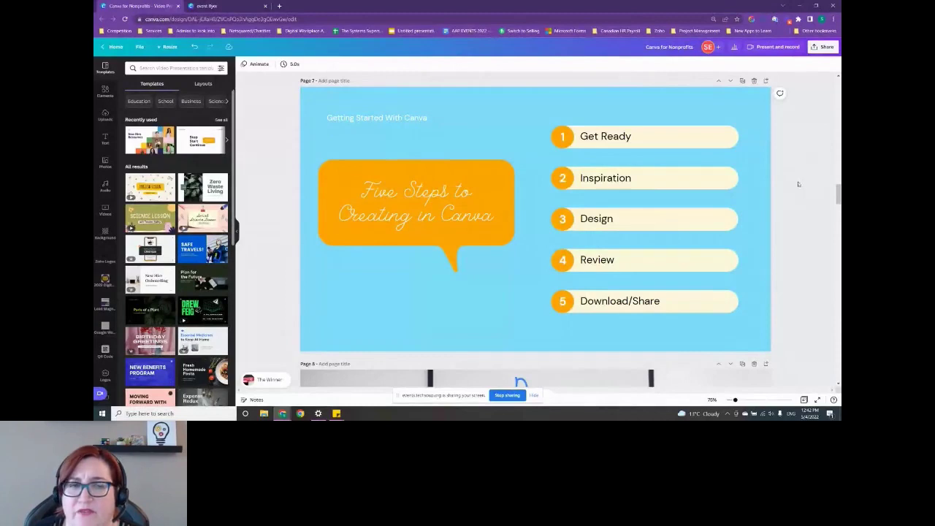
Step: Copy a view-only link to the presentation from the Share menu, then close the popup
left_click(821, 47)
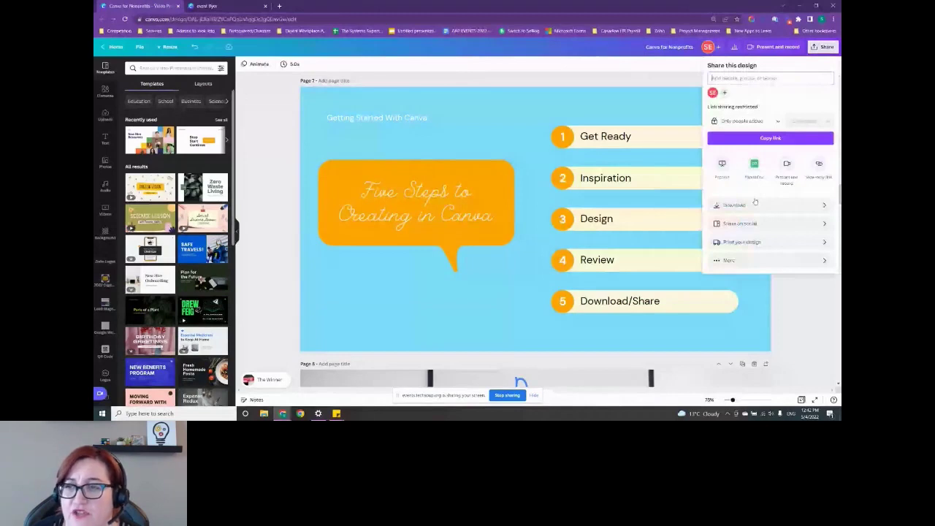
left_click(817, 165)
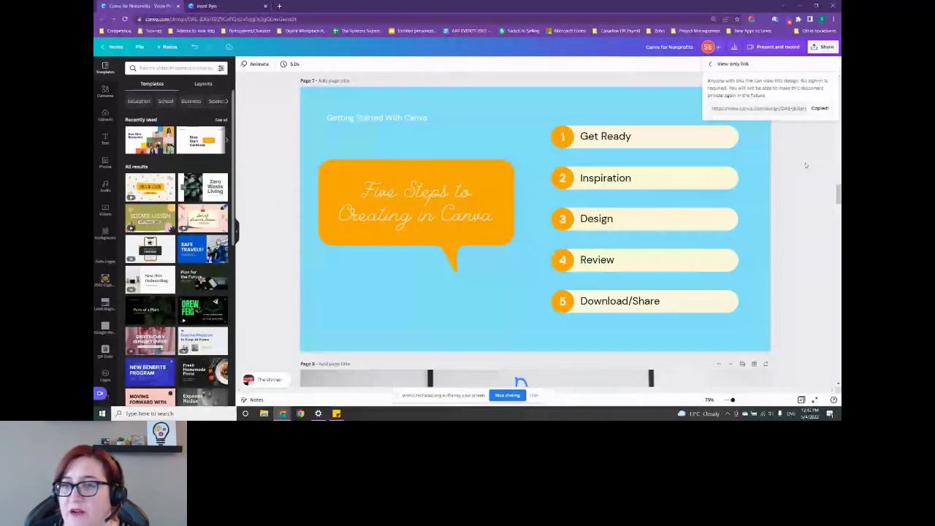
left_click(805, 165)
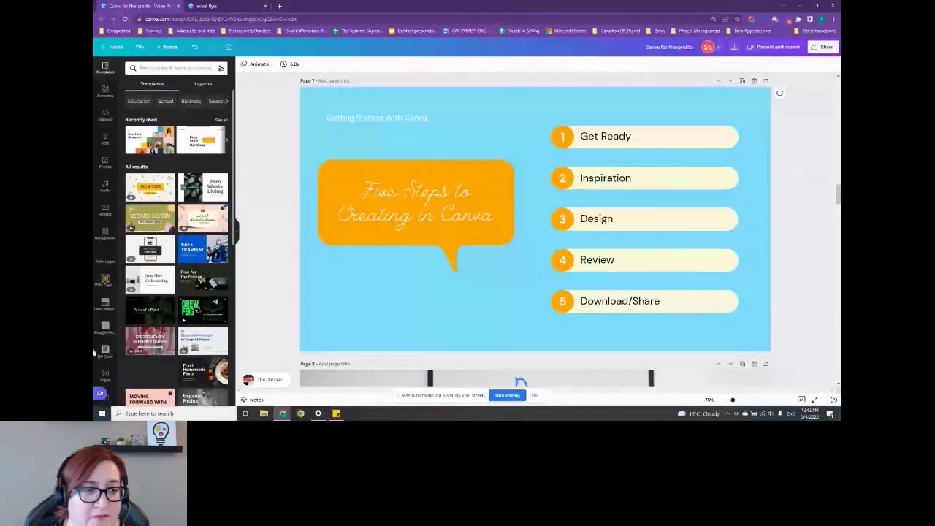
Step: Show the More from Canva apps panel, with Pexels, YouTube, Dropbox and QR Code options
scroll(94, 353, "down", 1)
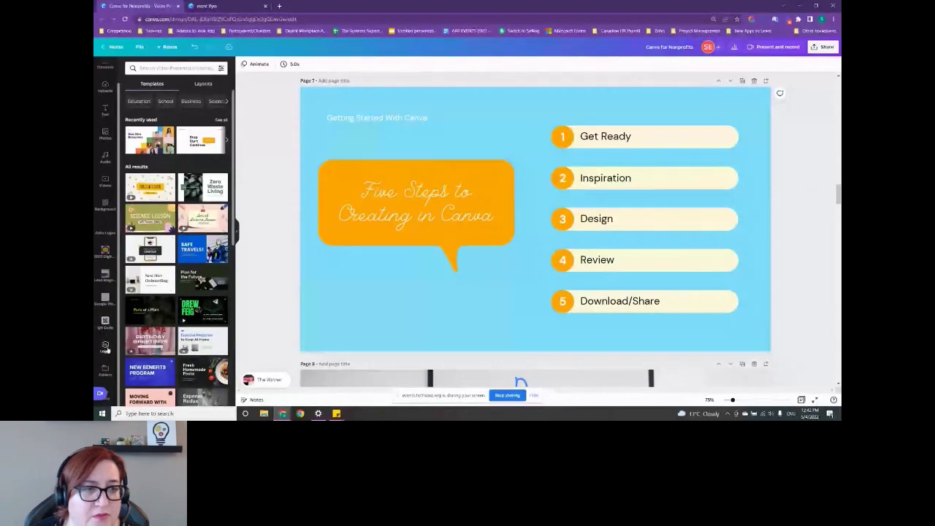
left_click(105, 347)
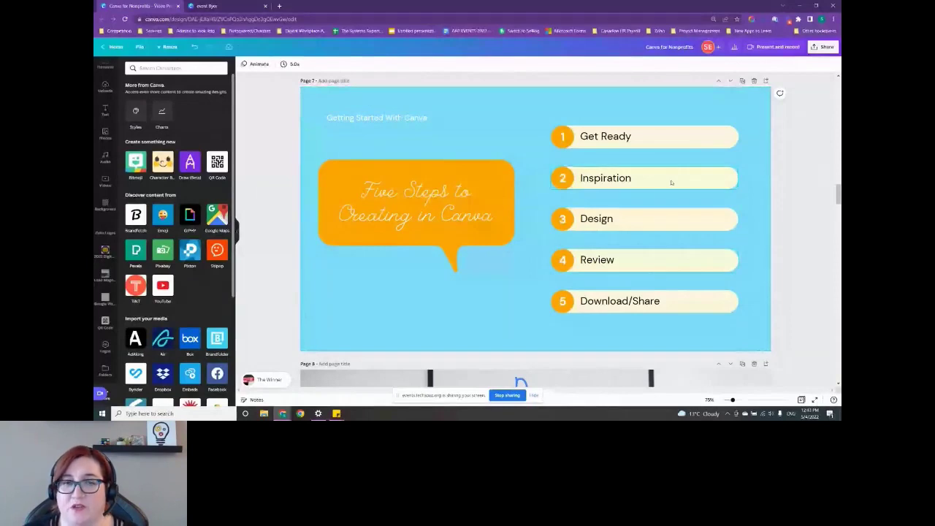
left_click(513, 133)
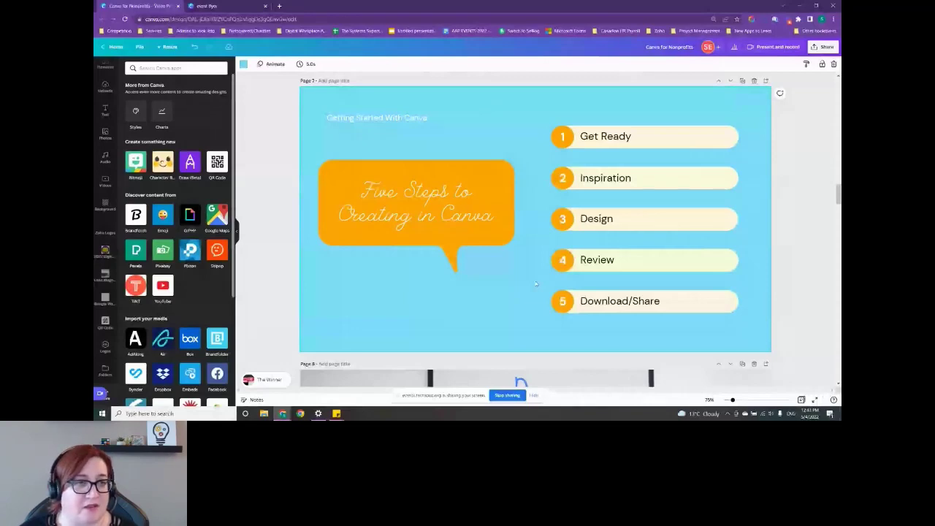
Step: Go to page 8 and follow its notes link to the Charity Care presentation template
scroll(536, 283, "down", 4)
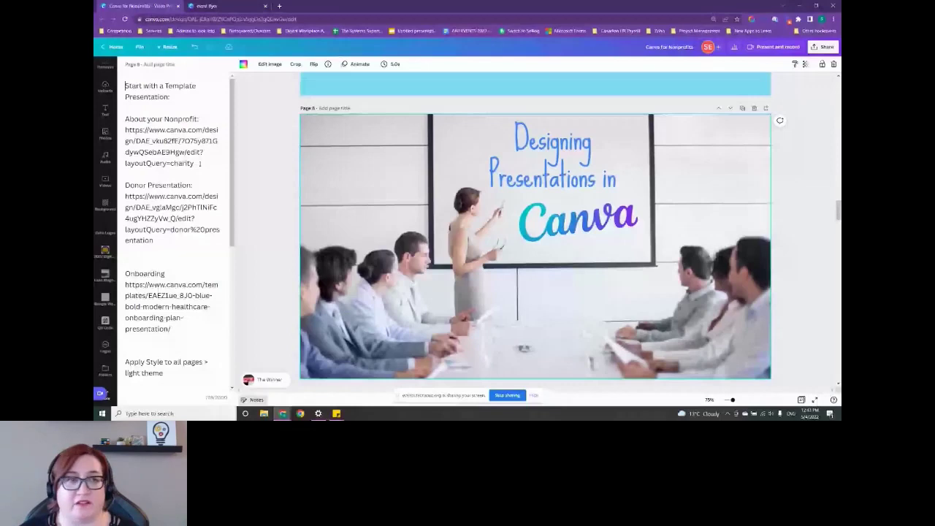
left_click(199, 164)
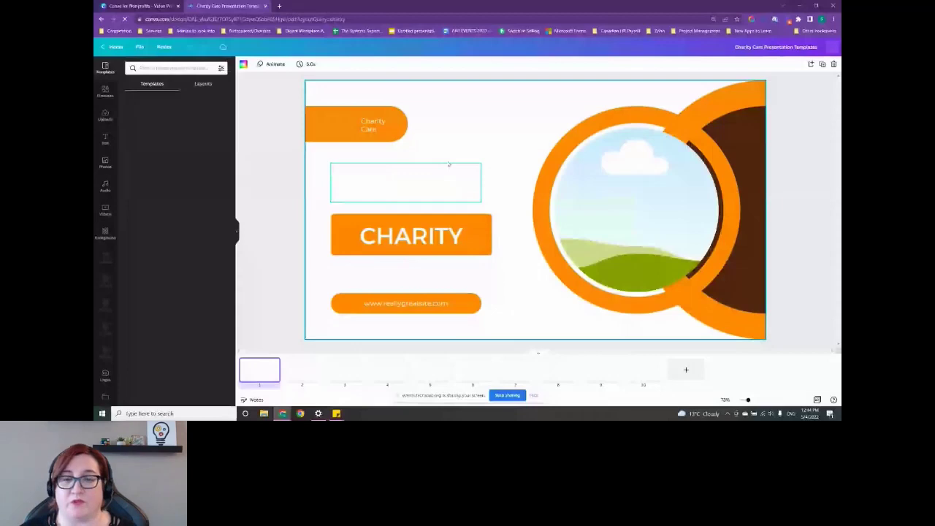
left_click(310, 375)
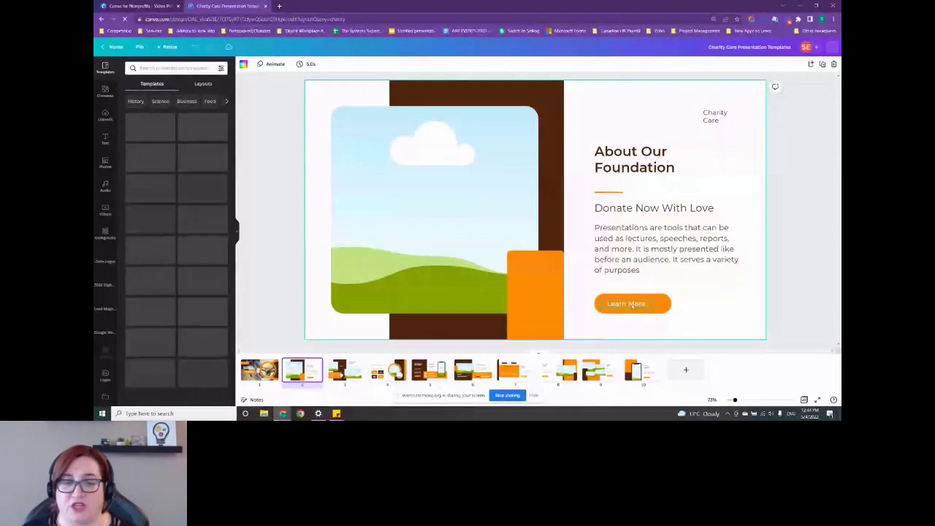
left_click(633, 307)
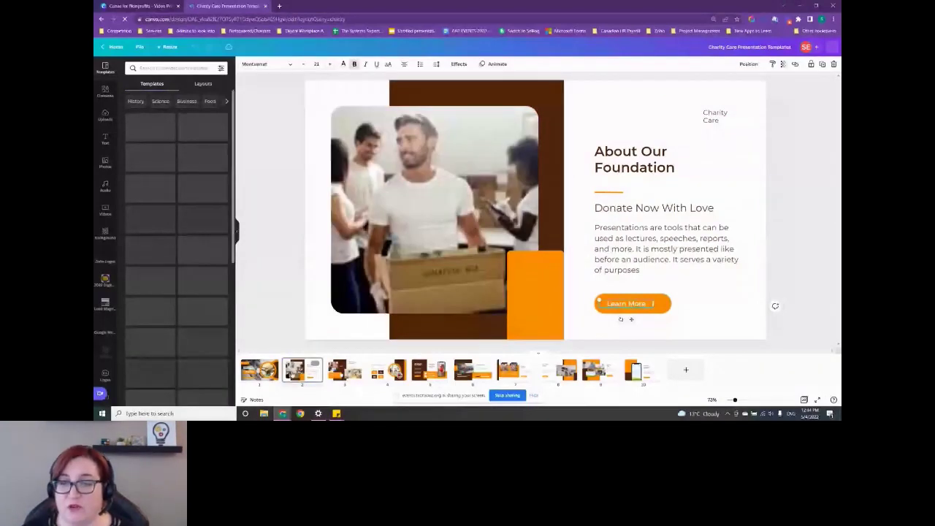
left_click(666, 304)
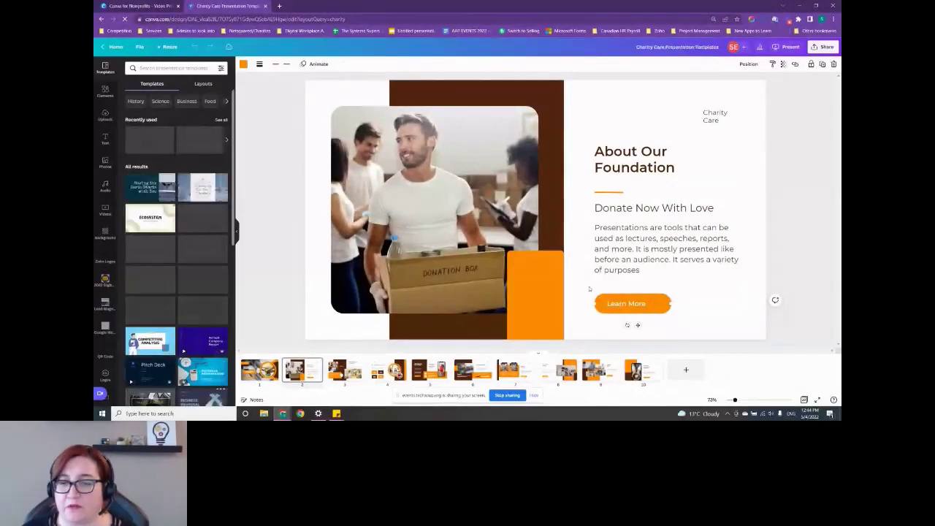
Step: Check the Learn More button's link options with Ctrl+K, close them unlinked, and go to slide 3
left_click(628, 307)
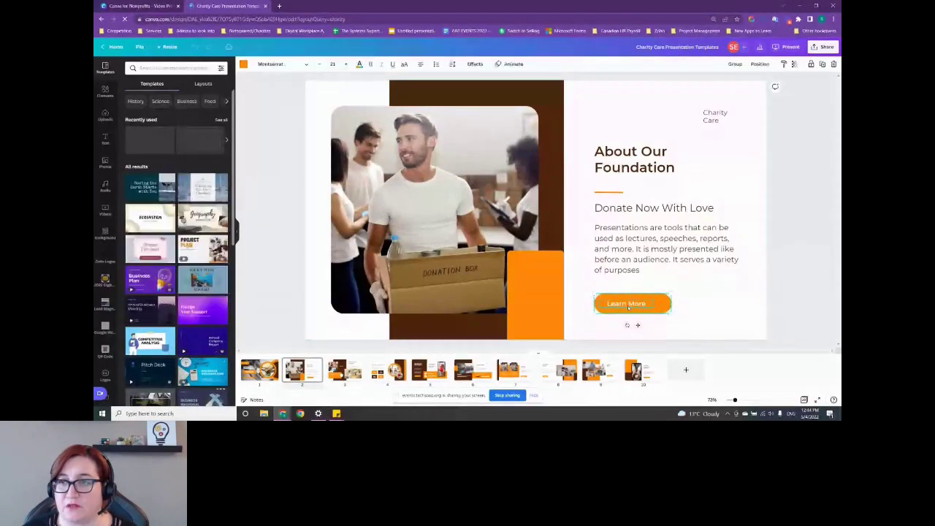
left_click(699, 306)
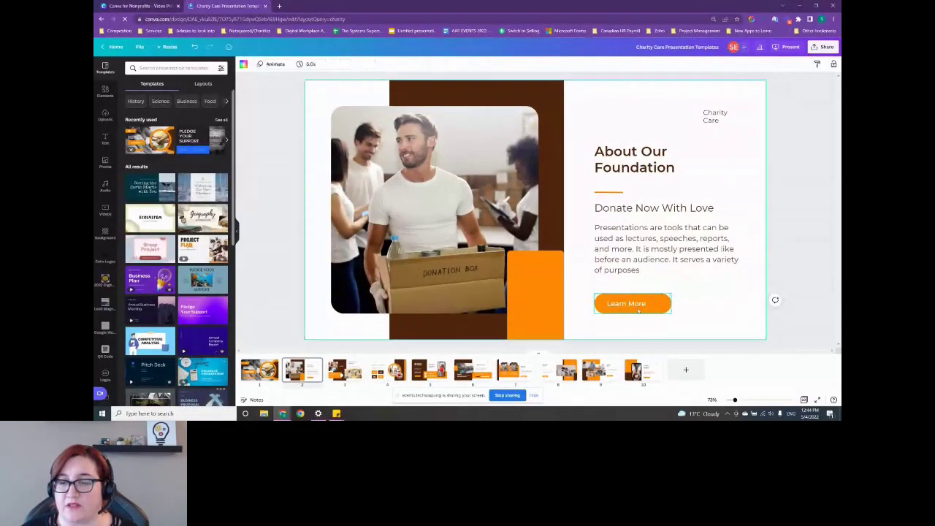
left_click(638, 310)
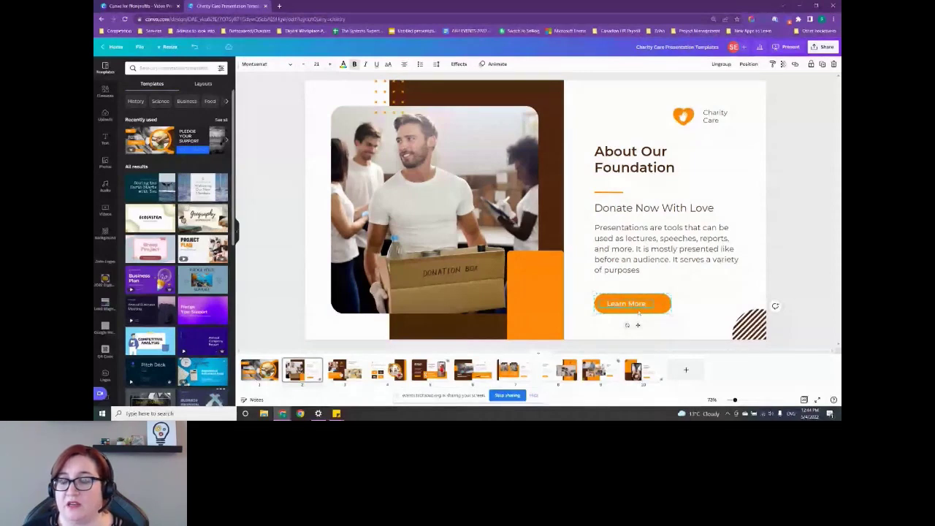
key("ctrl+k")
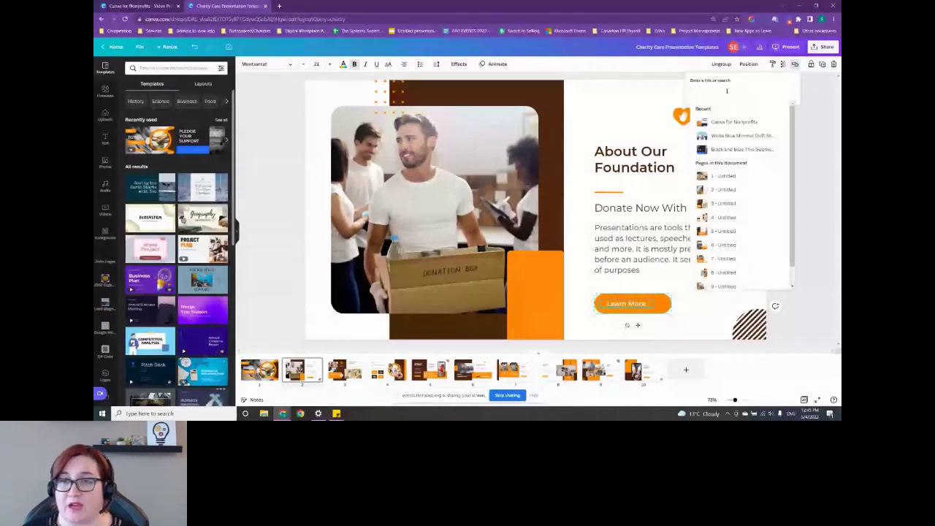
left_click(648, 140)
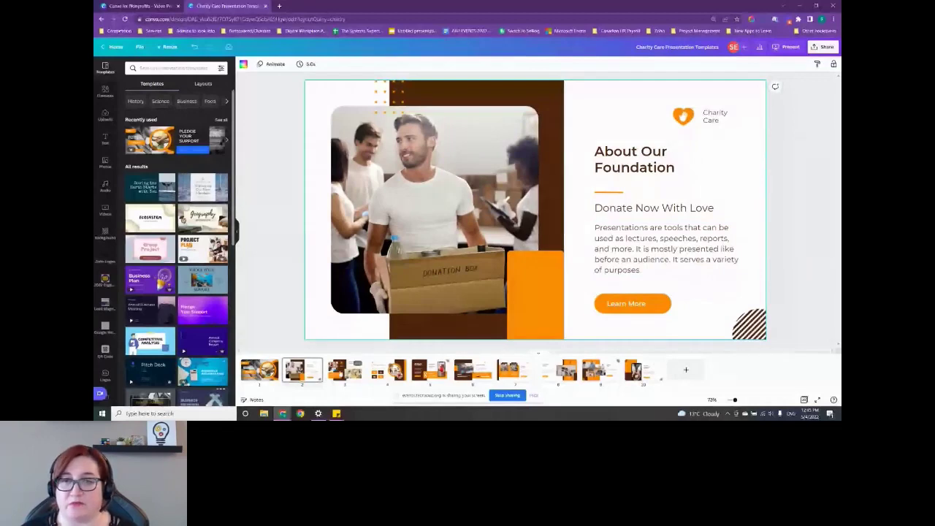
key("Down")
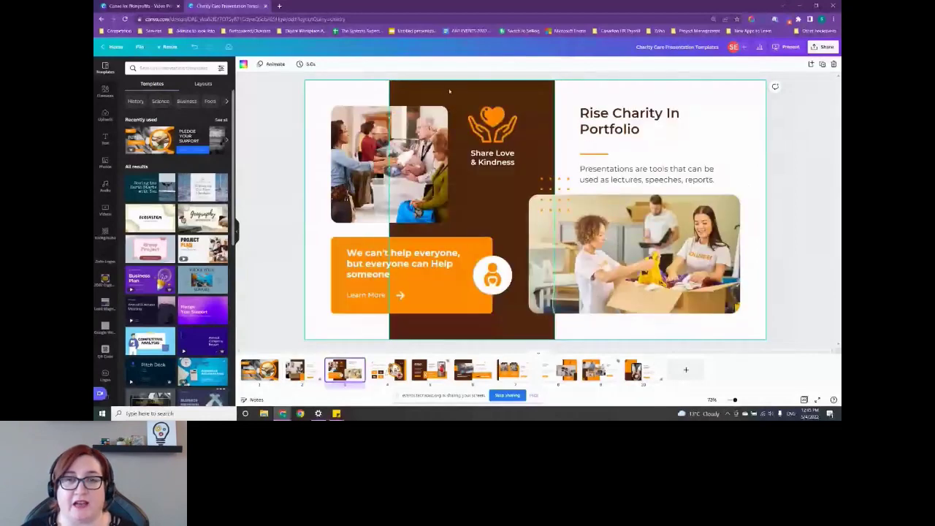
Step: Recolour the brown background panel pink and apply the change to all pages
left_click(451, 92)
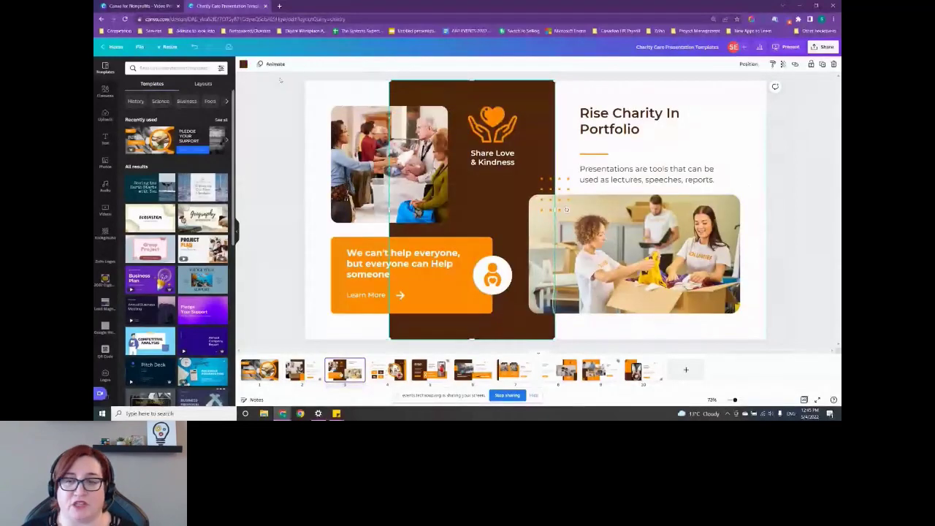
left_click(244, 64)
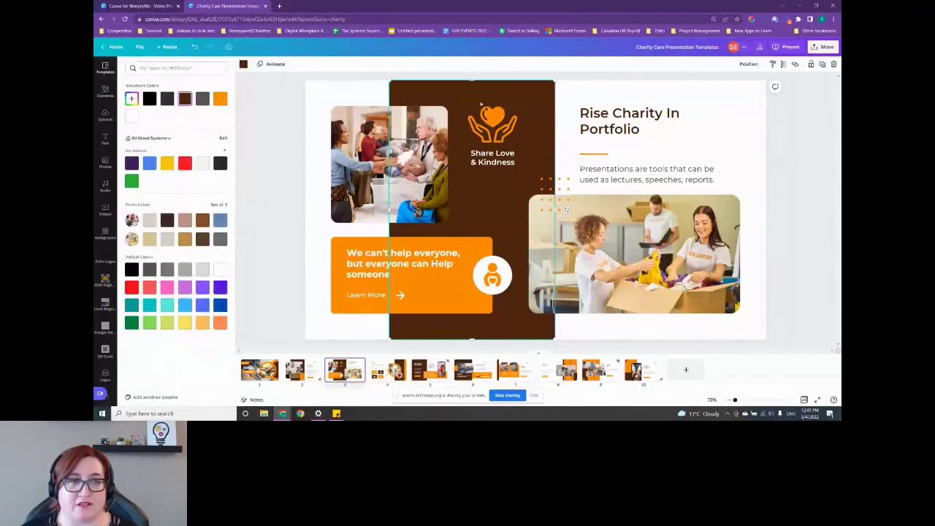
left_click(166, 286)
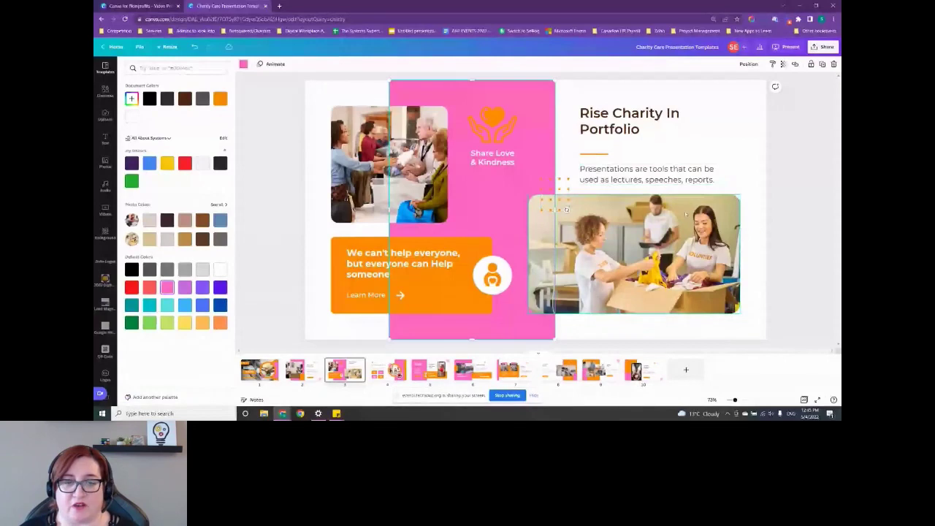
Step: Step through slides 4 and 5 to the 'What We Do For Charity?' slide 6
left_click(402, 371)
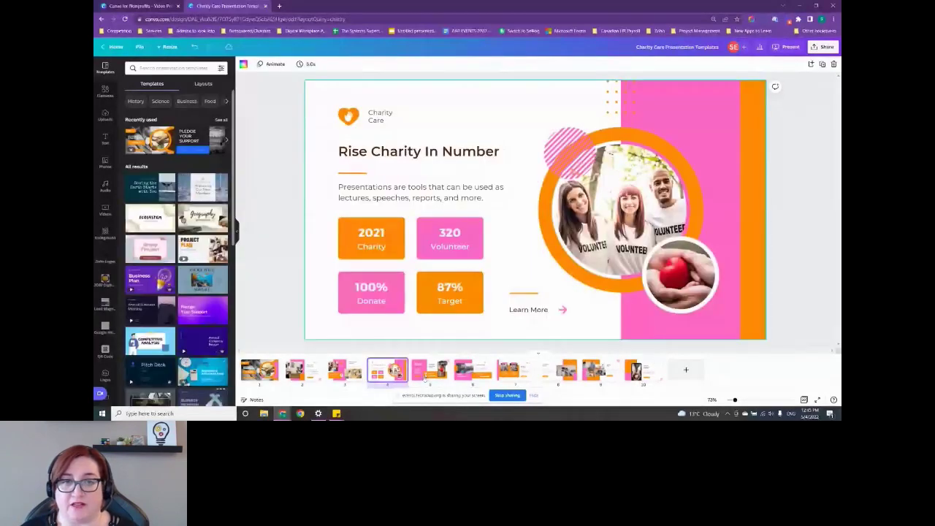
left_click(425, 373)
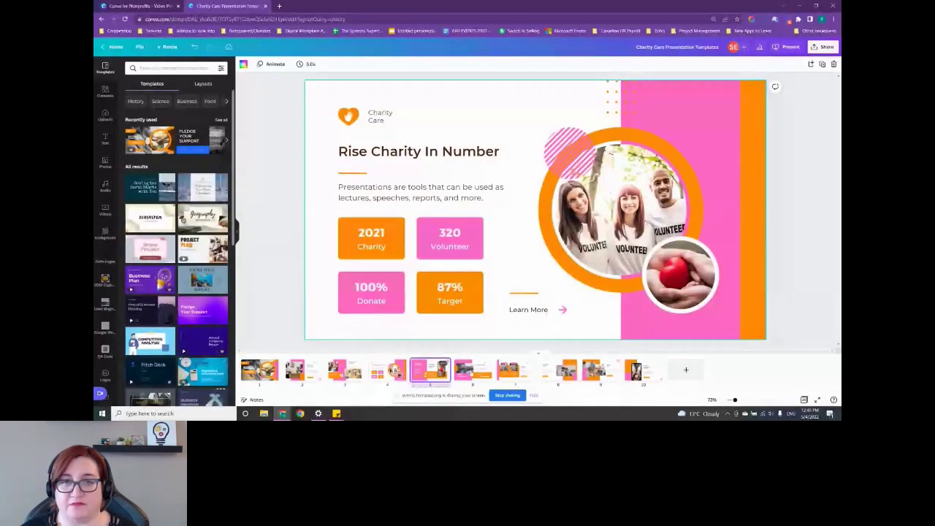
left_click(471, 371)
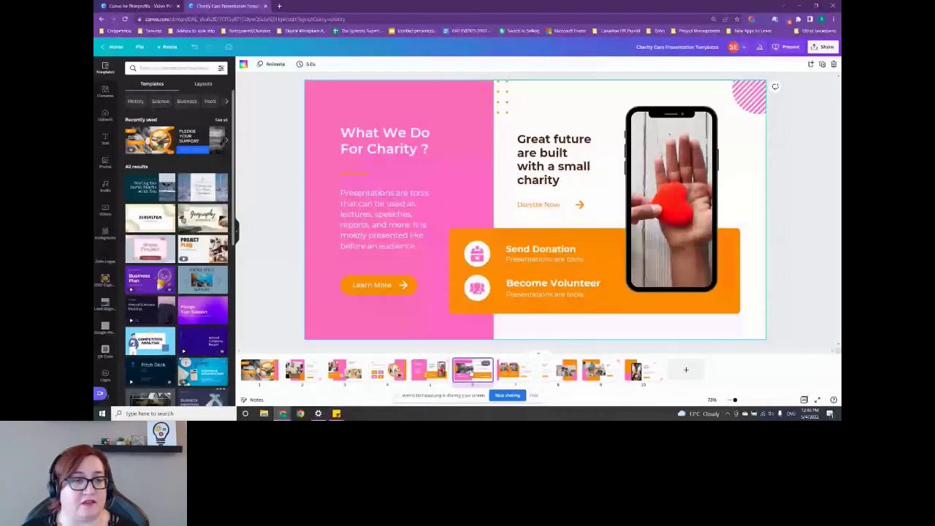
Step: Load the donor presentation link in a new tab and advance to its 'Reasons Behind the Cause' slide
key("ctrl+shift+Tab")
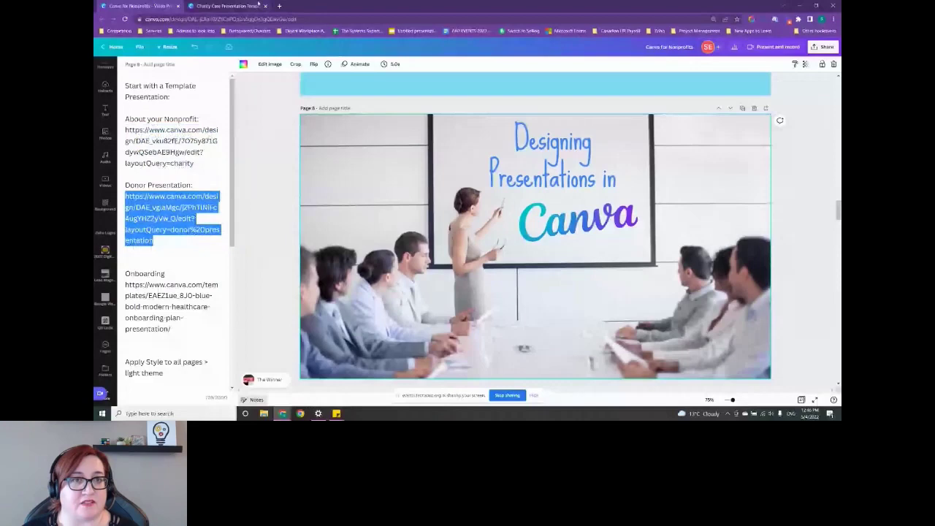
left_click(279, 6)
key("ctrl+v")
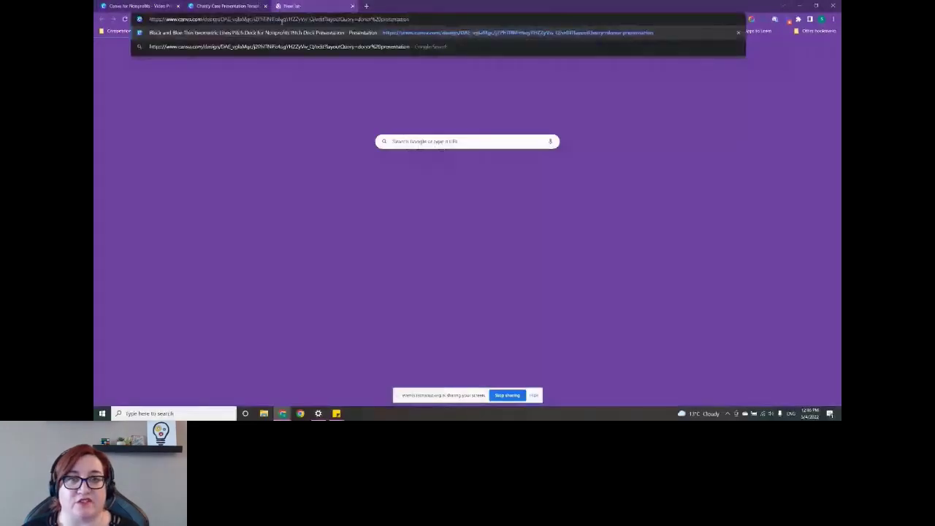
key("Return")
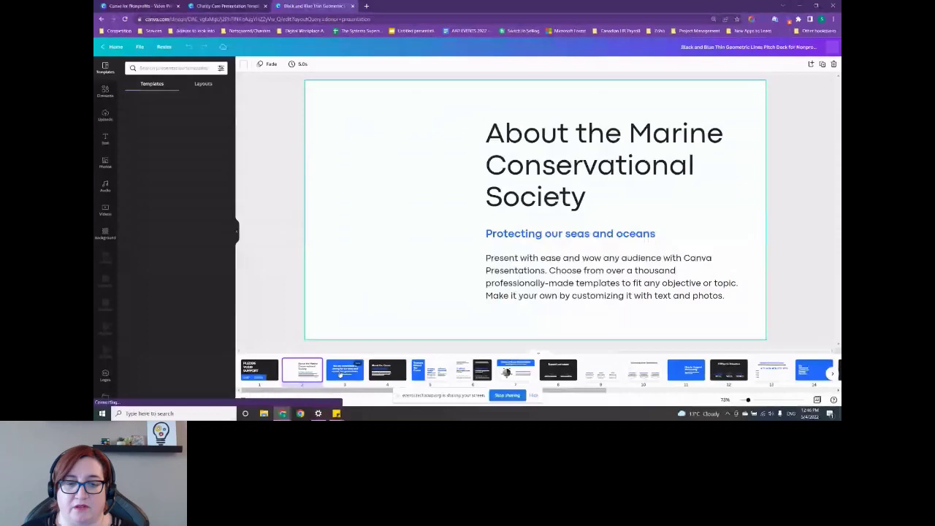
key("Down")
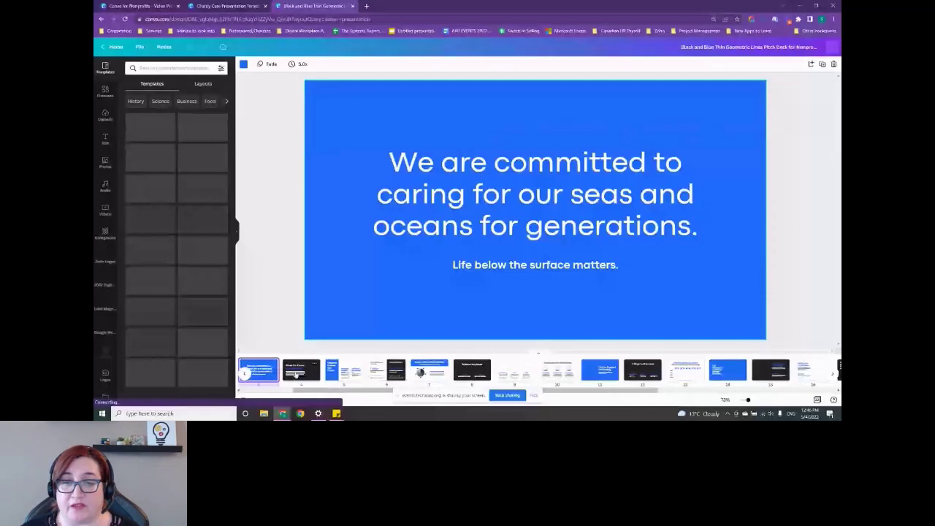
key("Down")
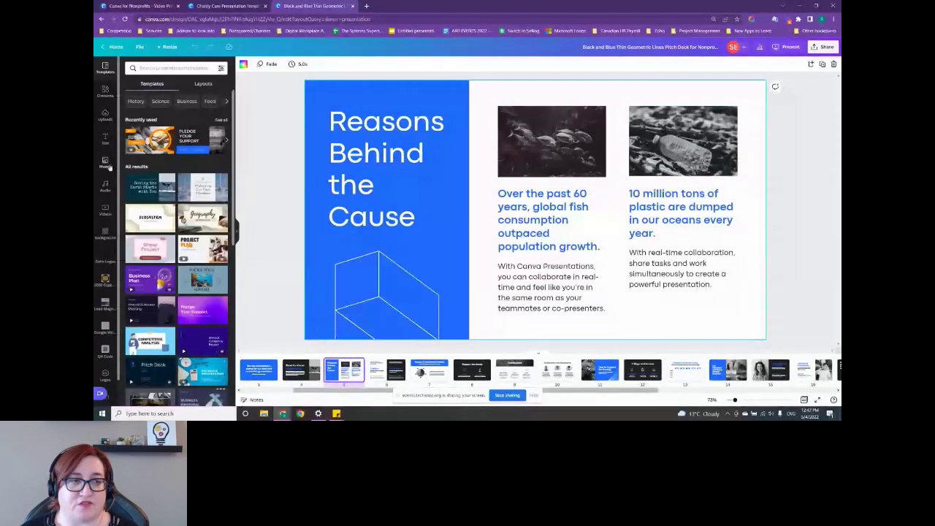
Step: Search stock photos for 'cancer' and replace the left photo with a hospital-bed picture
left_click(105, 165)
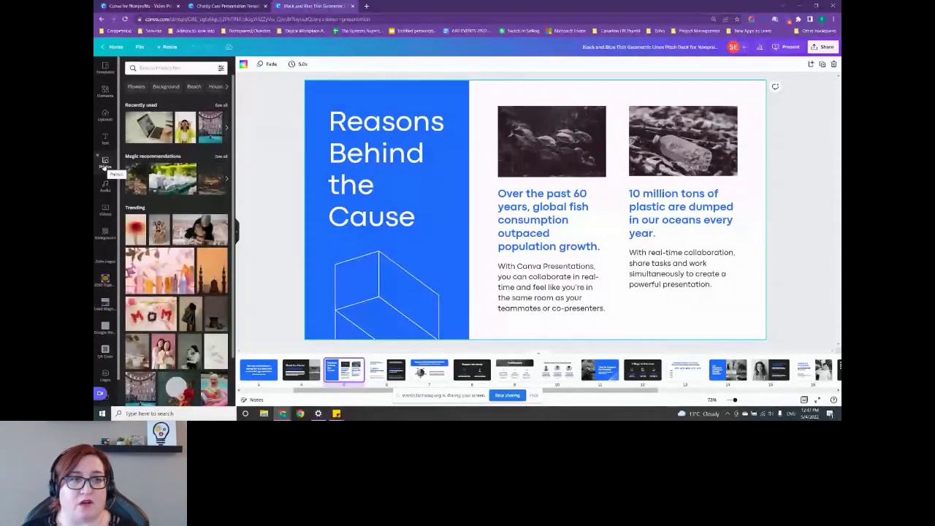
left_click(157, 68)
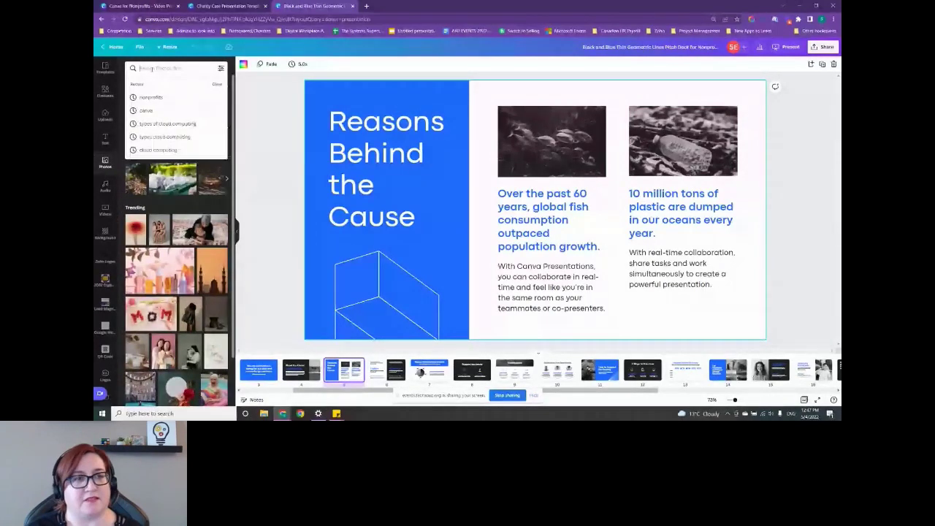
type("cancer")
key("Return")
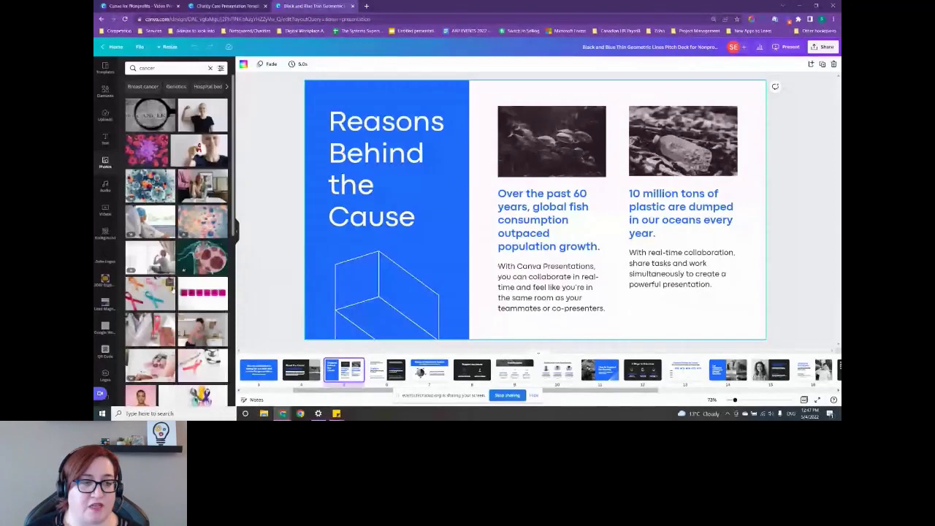
left_click(199, 330)
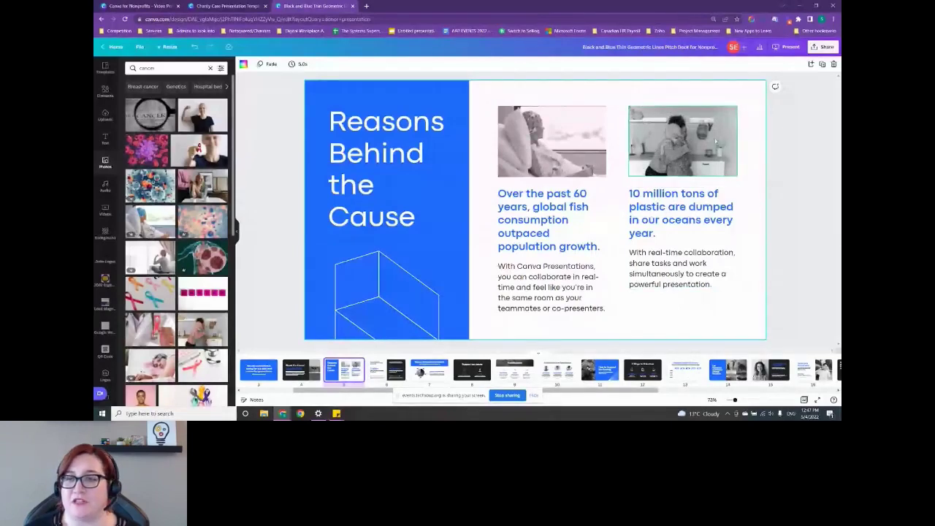
Step: Preview a Transparency change on the right photo
left_click(661, 150)
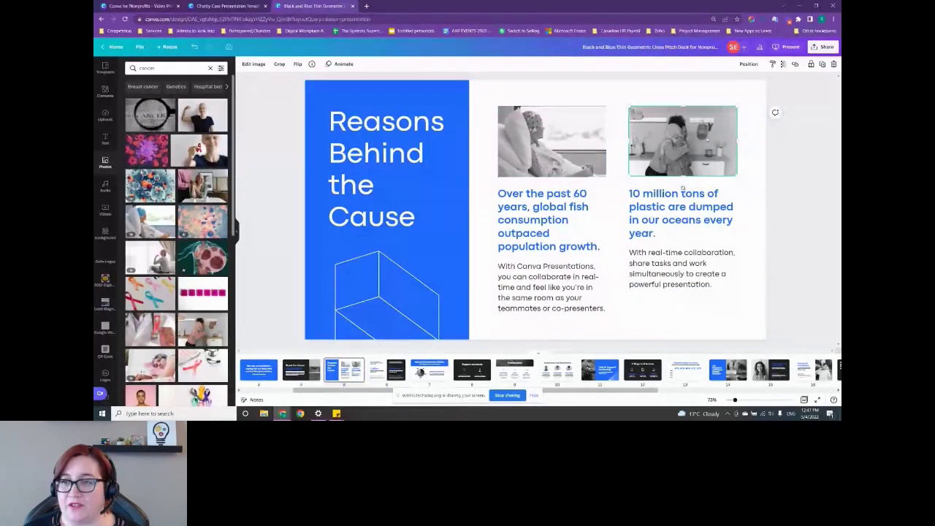
left_click(783, 64)
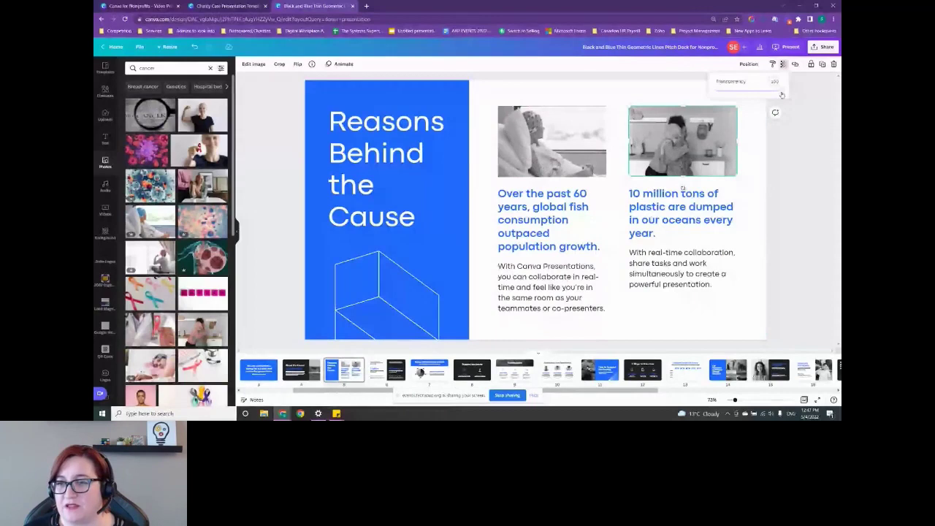
mouse_move(781, 94)
left_mouse_down()
mouse_move(769, 91)
mouse_move(780, 90)
left_mouse_up()
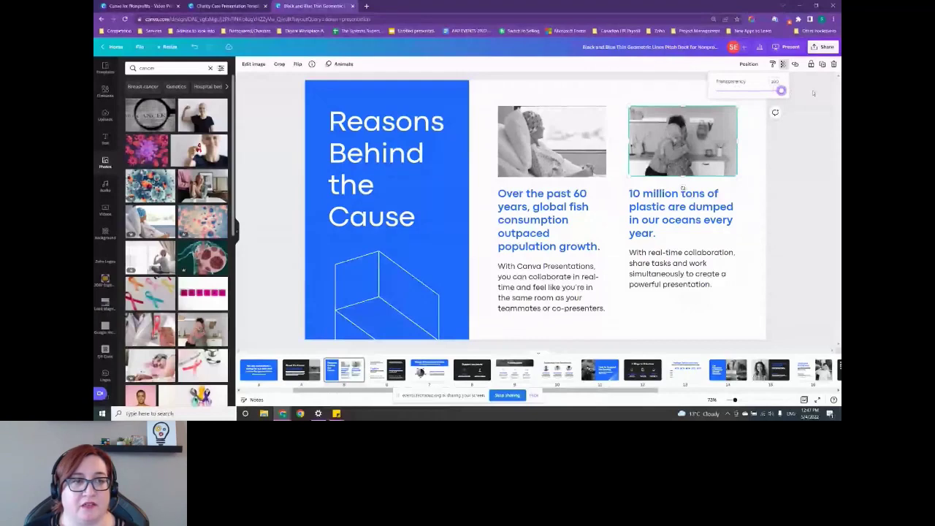
Step: In Edit image, raise the right photo's Saturation to about 22 to restore its colour
left_click(254, 64)
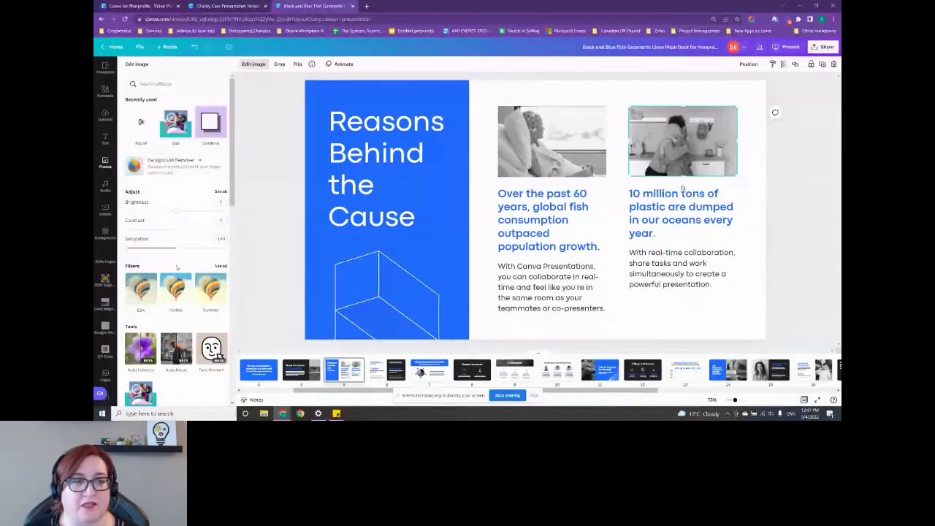
left_click_drag(175, 249, 127, 249)
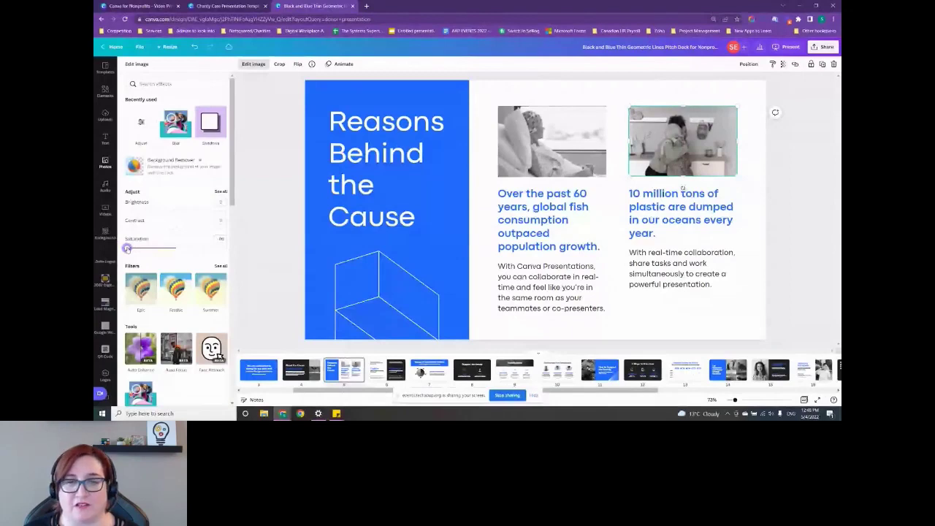
left_click_drag(127, 249, 165, 248)
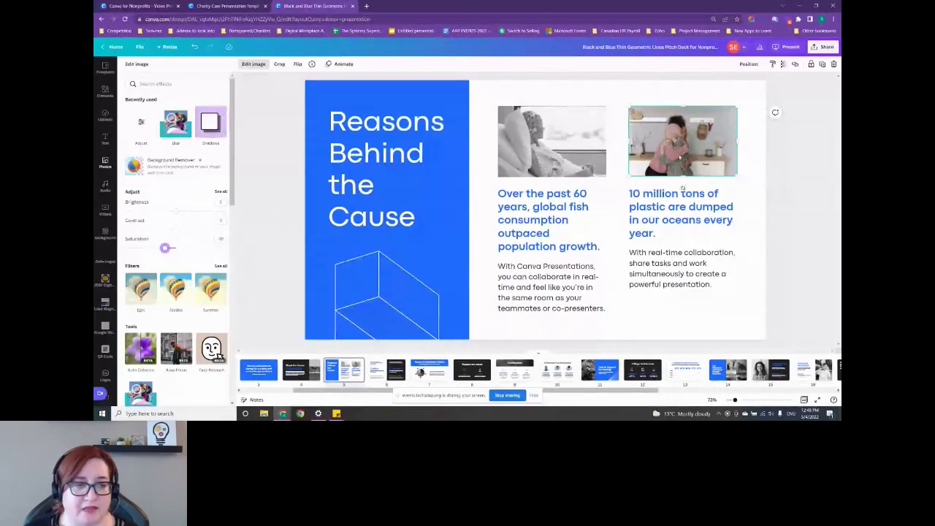
scroll(148, 282, "down", 2)
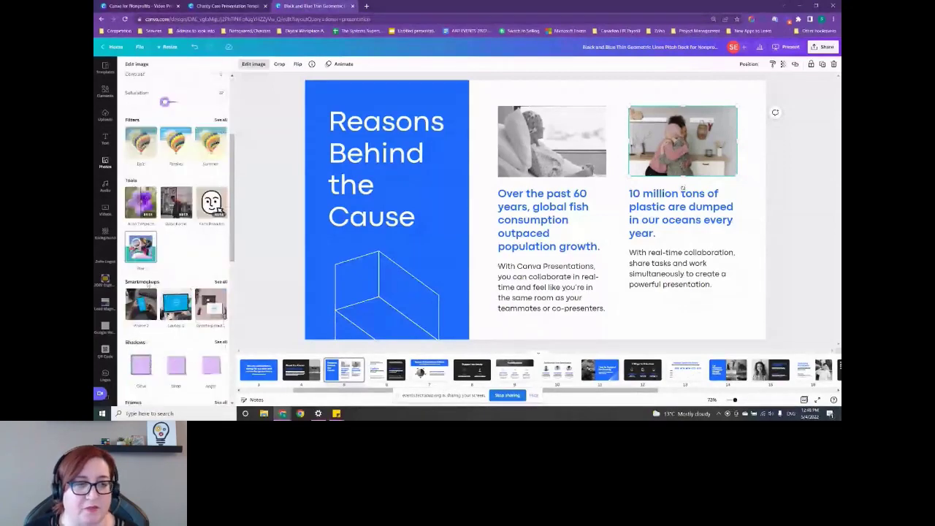
scroll(148, 282, "down", 1)
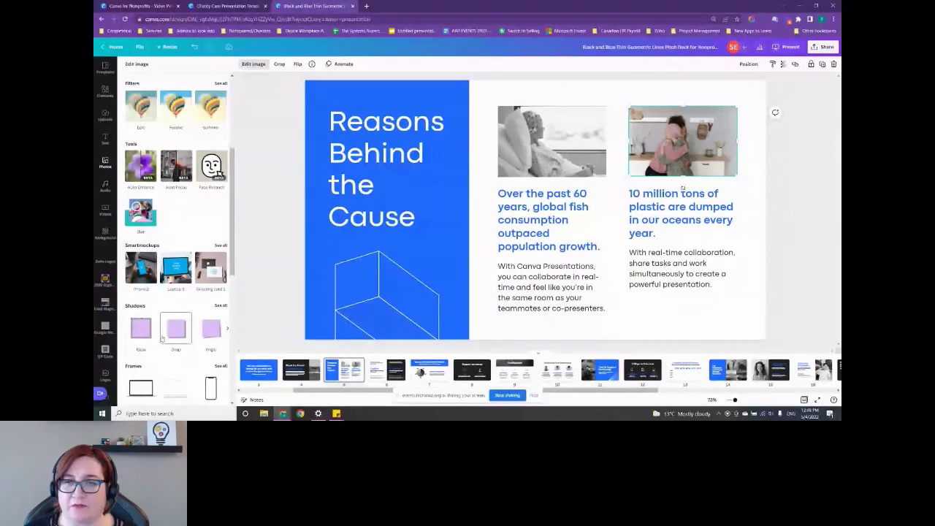
scroll(162, 338, "down", 1)
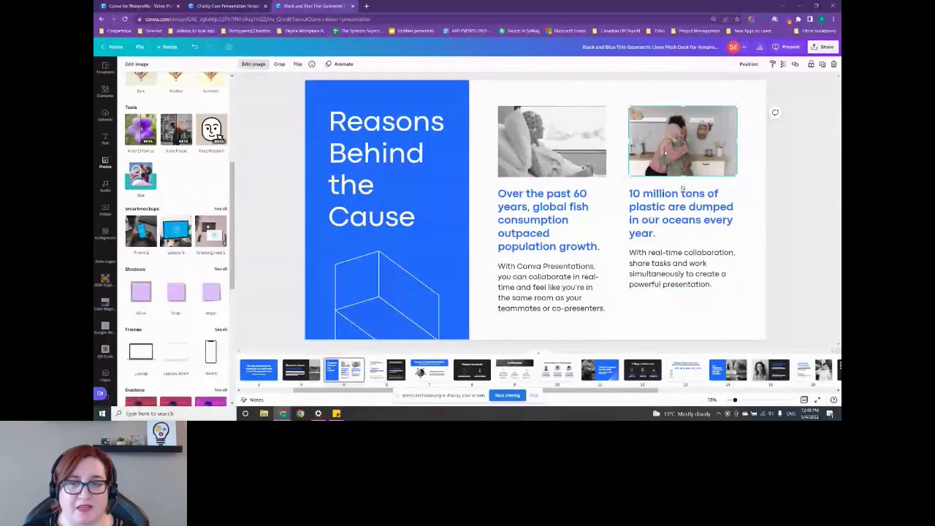
Step: Move the colour photo down and place it in the Book 1 Smartmockup
left_click_drag(682, 188, 608, 285)
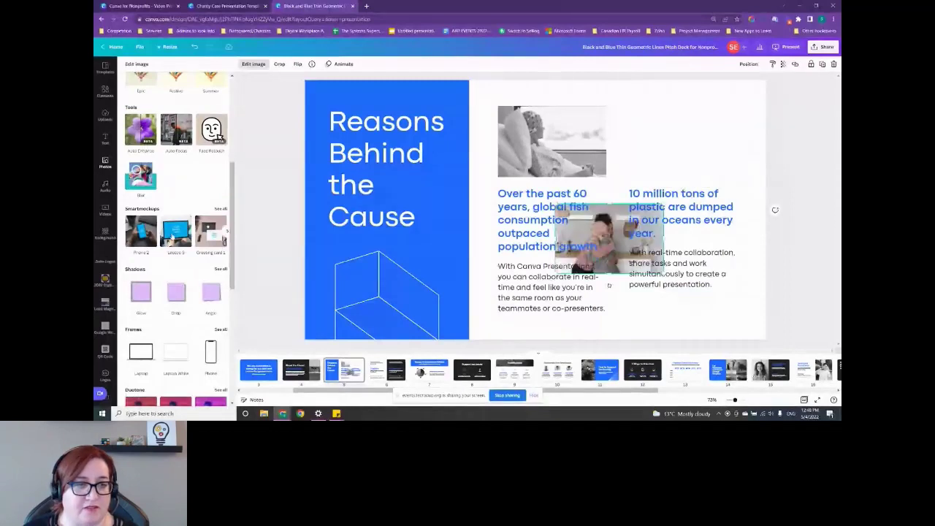
left_click(226, 230)
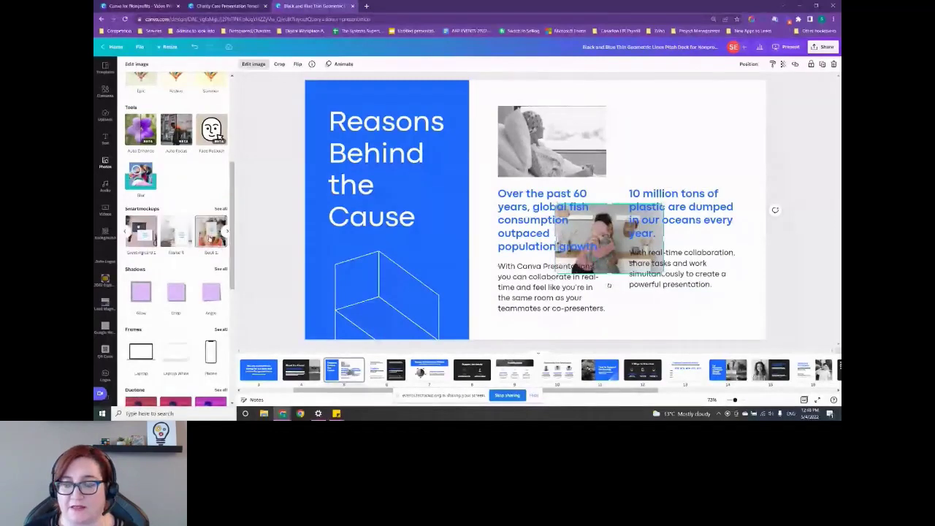
left_click(210, 232)
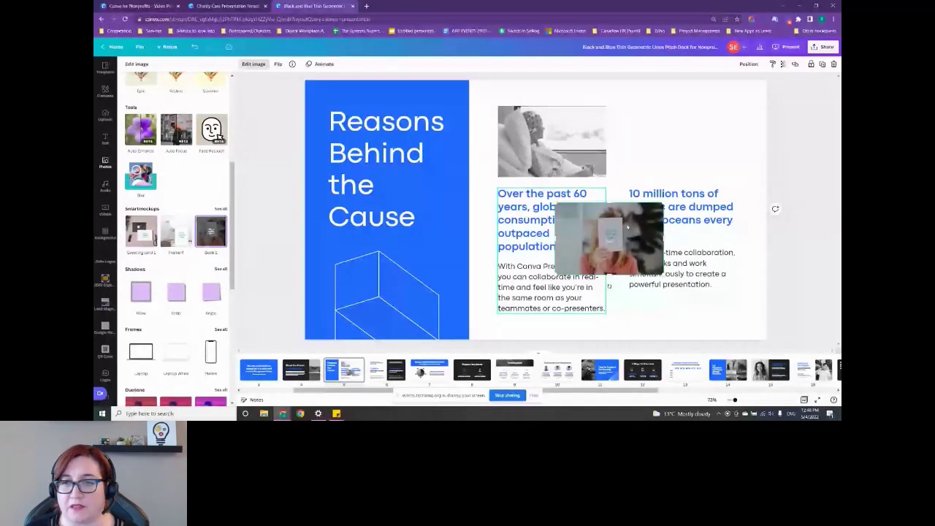
Step: Place the 60-years block below the grey photo, the 10-million-tons block top right, and enlarge the mockup
left_click_drag(627, 227, 707, 158)
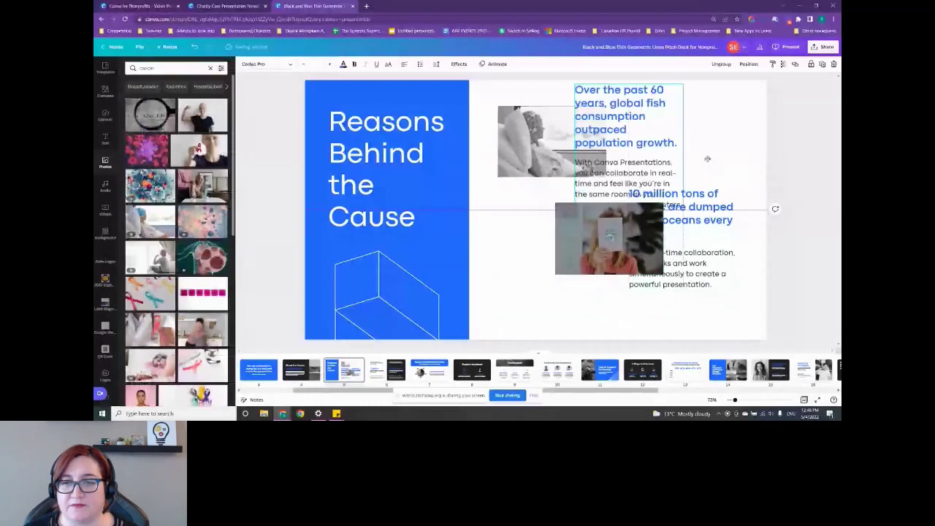
left_click_drag(707, 159, 522, 336)
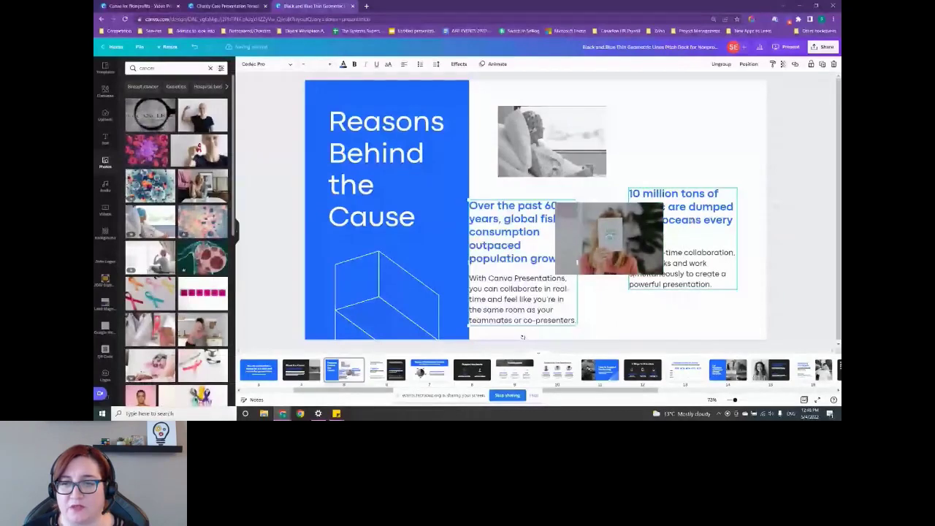
left_click_drag(684, 210, 690, 136)
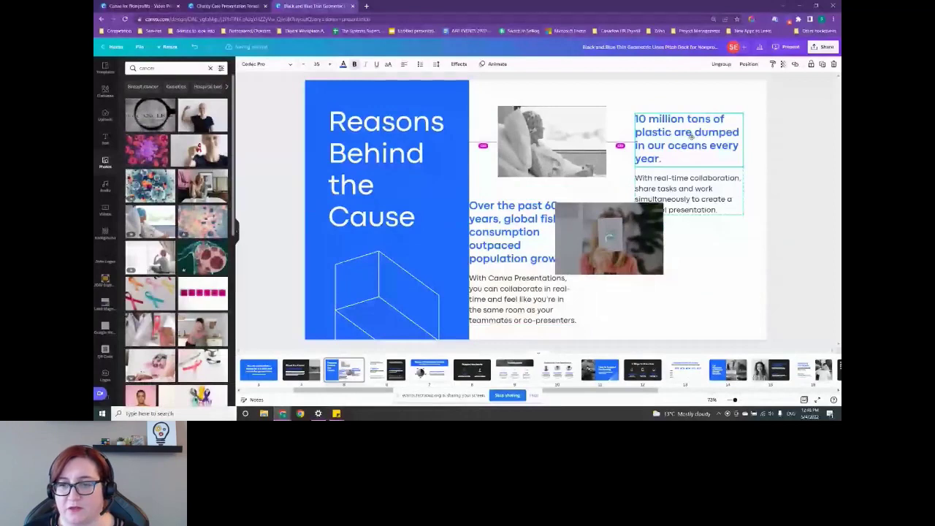
left_click_drag(690, 136, 687, 128)
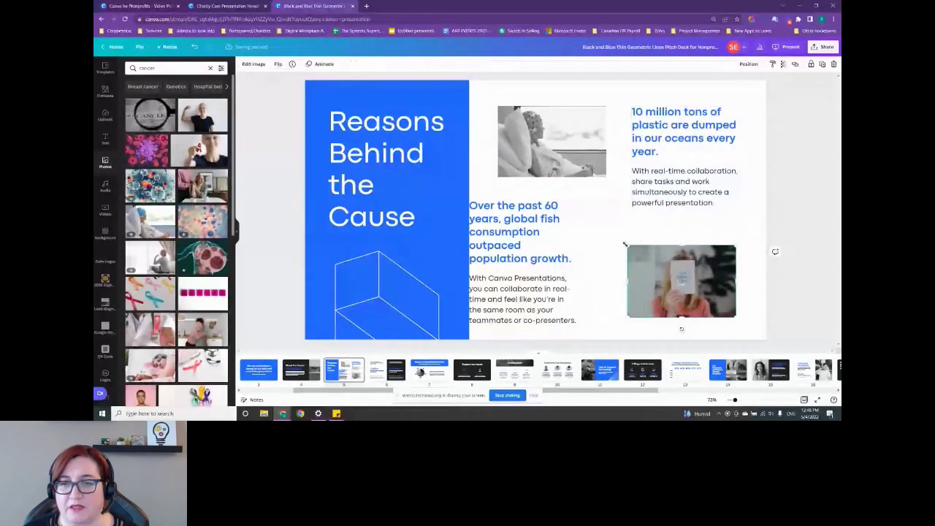
left_click_drag(625, 243, 568, 209)
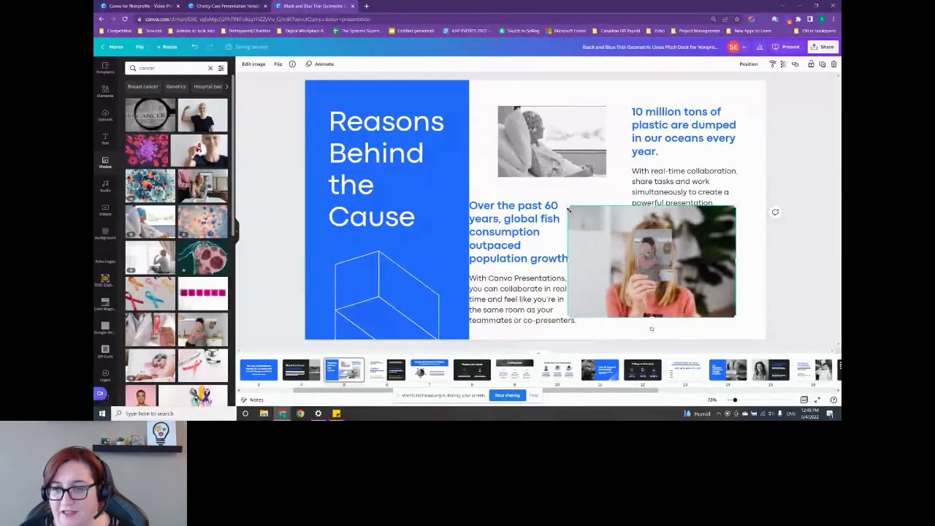
left_click(568, 210)
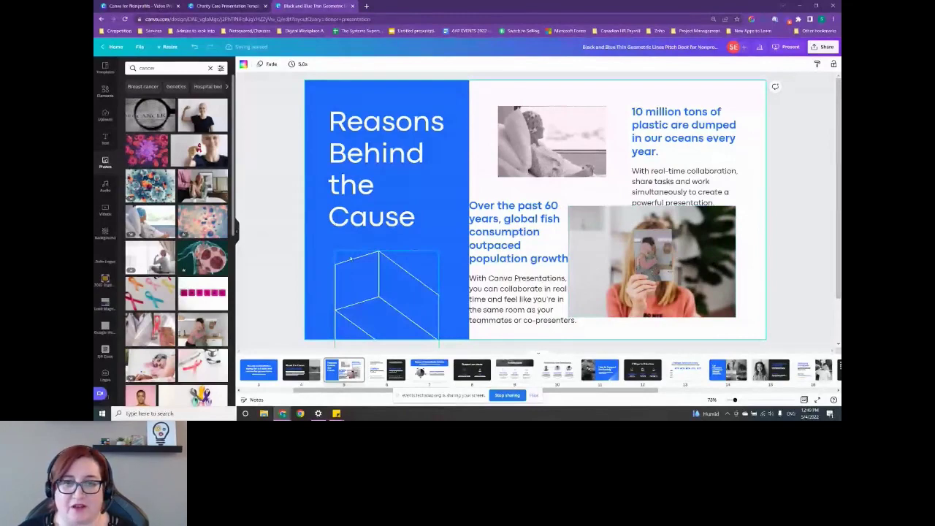
Step: Go to the 'Sources of Ocean Plastic Pollution' slide and open its pie chart data
left_click(386, 370)
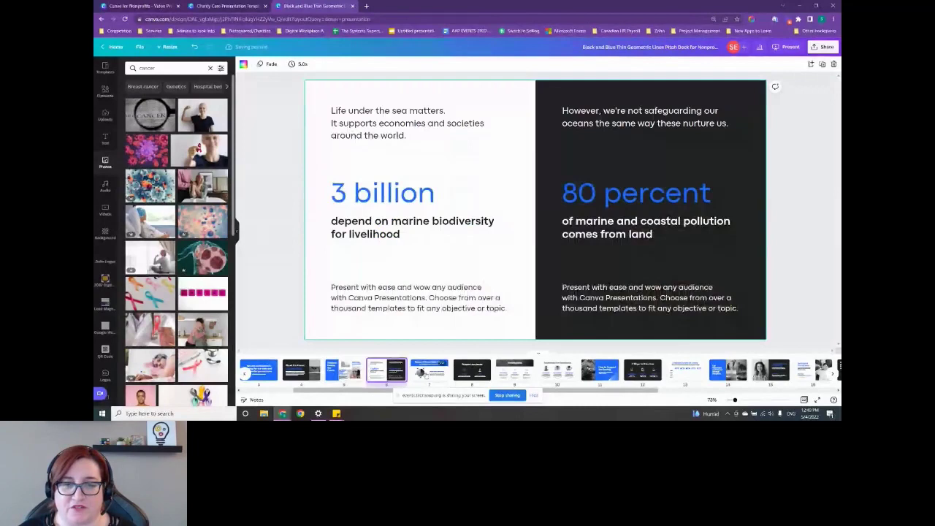
left_click(420, 373)
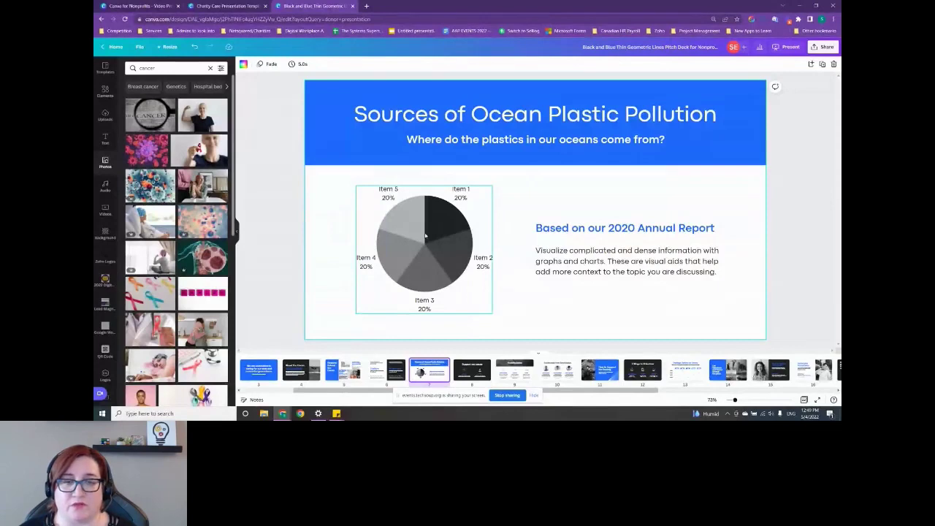
left_click(425, 236)
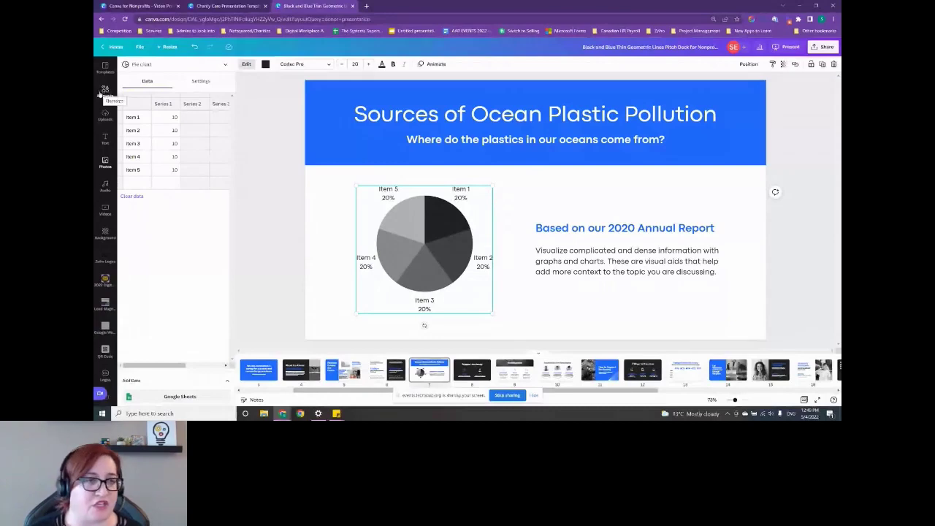
Step: Rename Item 1 to Fundraising (25) and Item 2 to Donations (30), then apply blue chart colours
left_click(132, 117)
type("Furn")
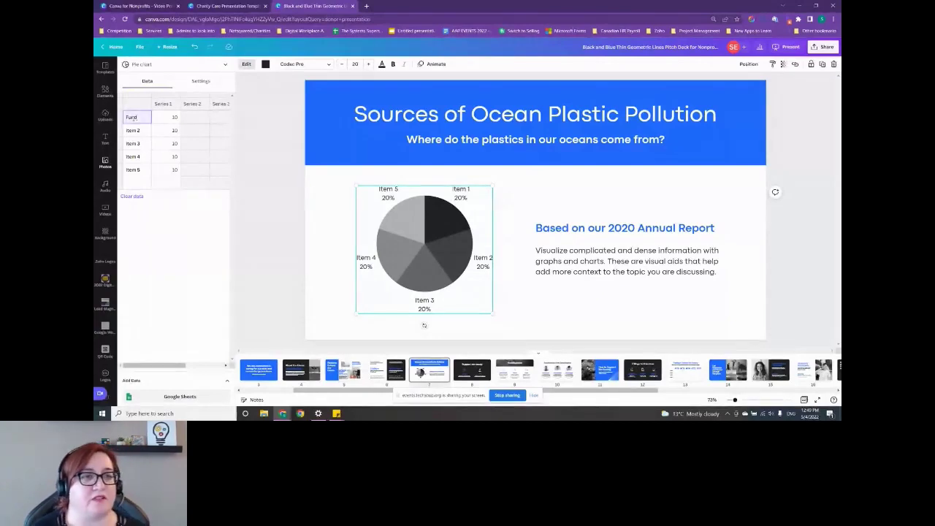
type("rai")
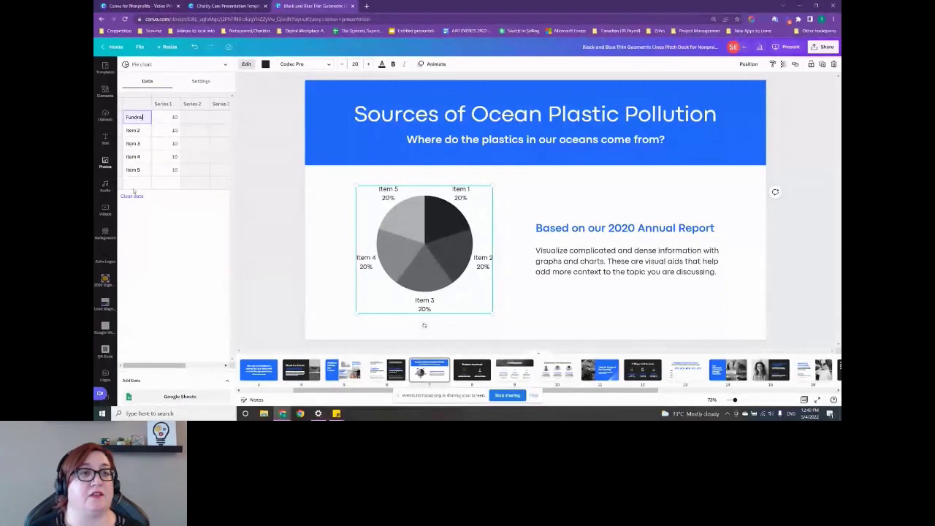
type("sing")
left_click(168, 117)
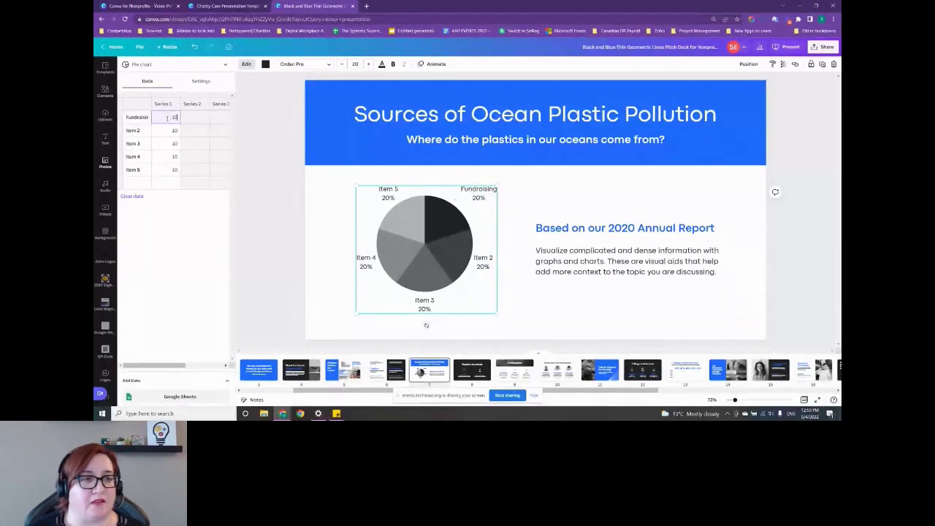
type("25")
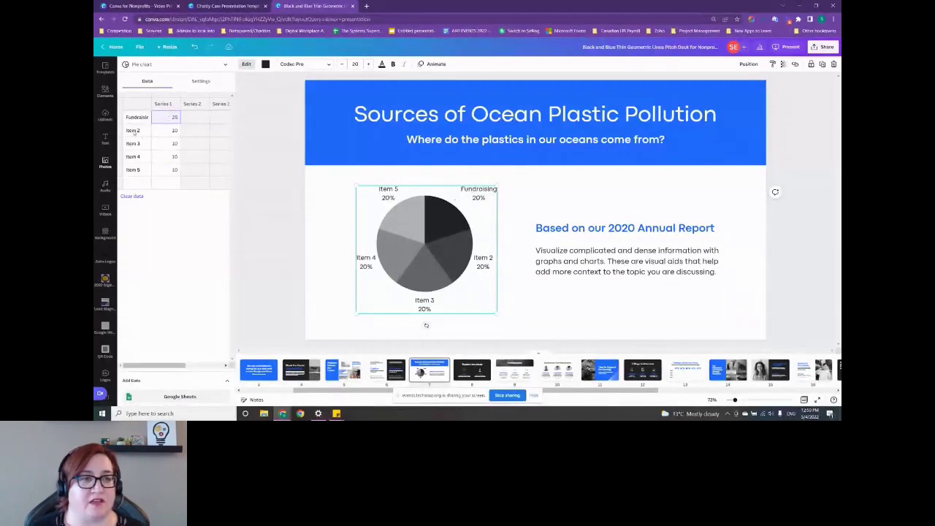
left_click(132, 130)
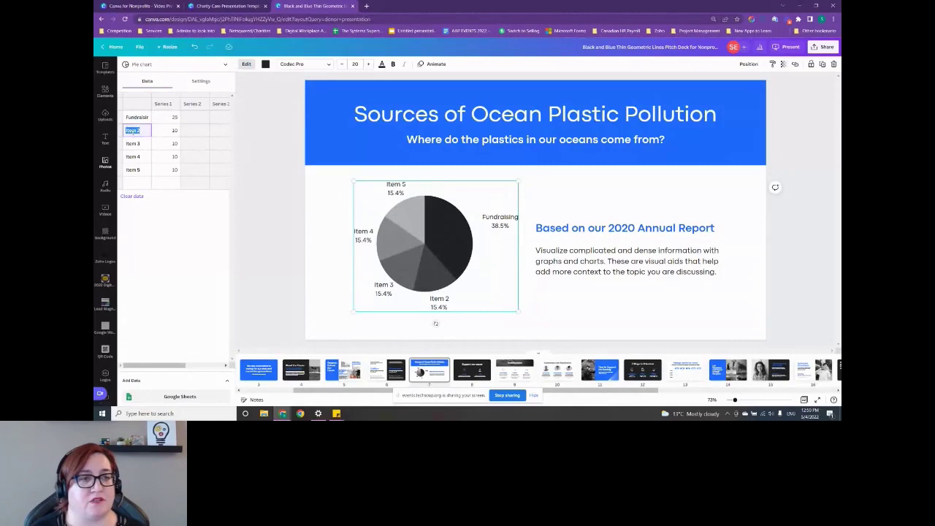
type("Donations")
left_click(174, 130)
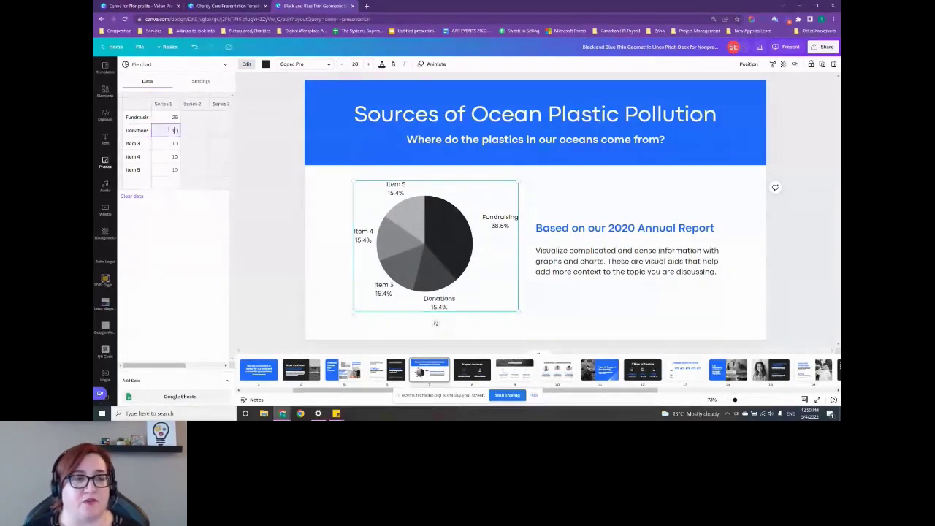
type("30")
key("Tab")
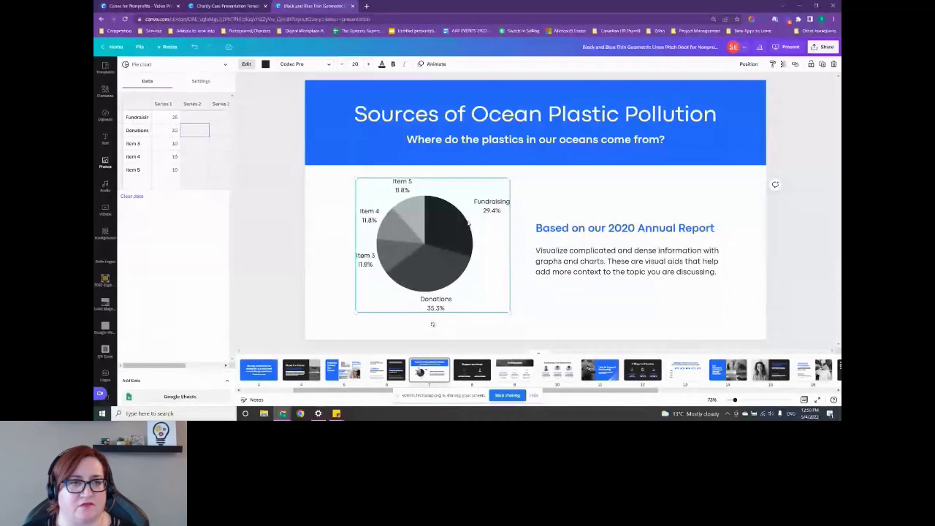
left_click(265, 63)
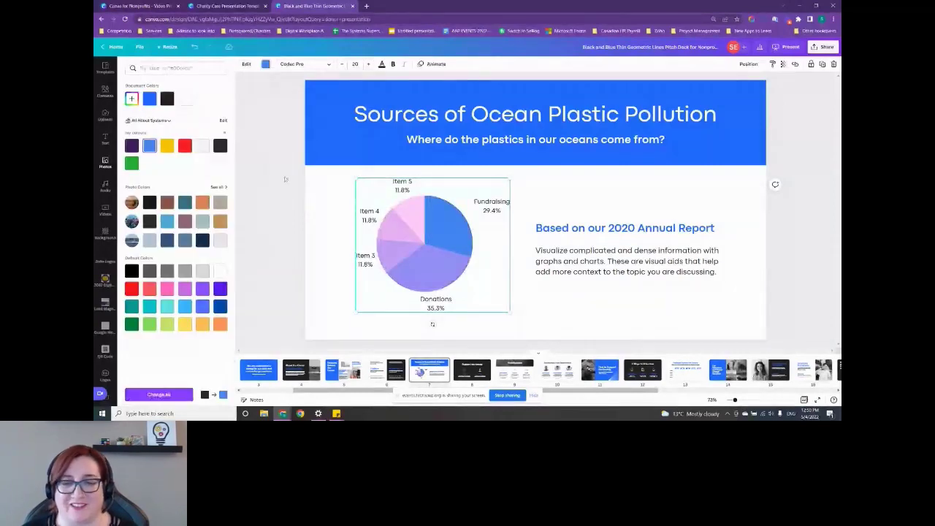
Step: Browse the Beneficiaries and Package Options for Donors slides, then return to the Canva for Nonprofits tab
left_click(597, 297)
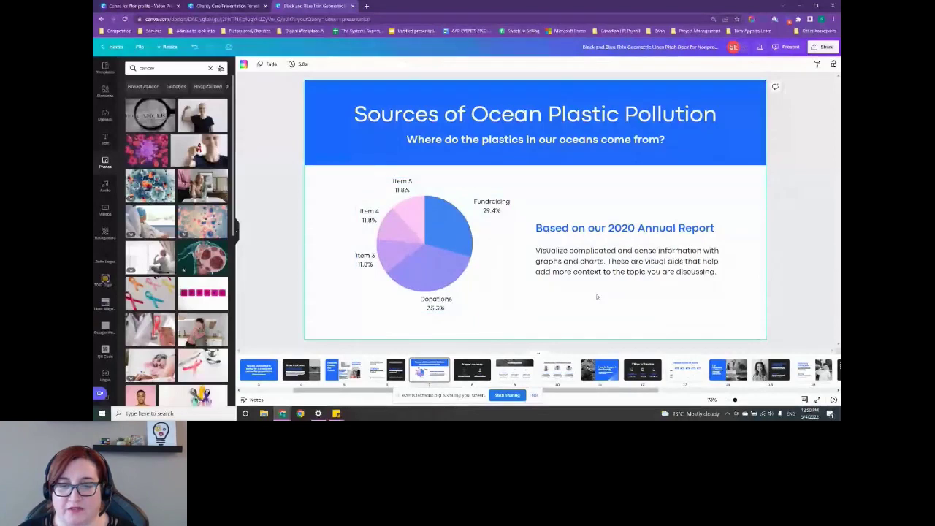
left_click(527, 371)
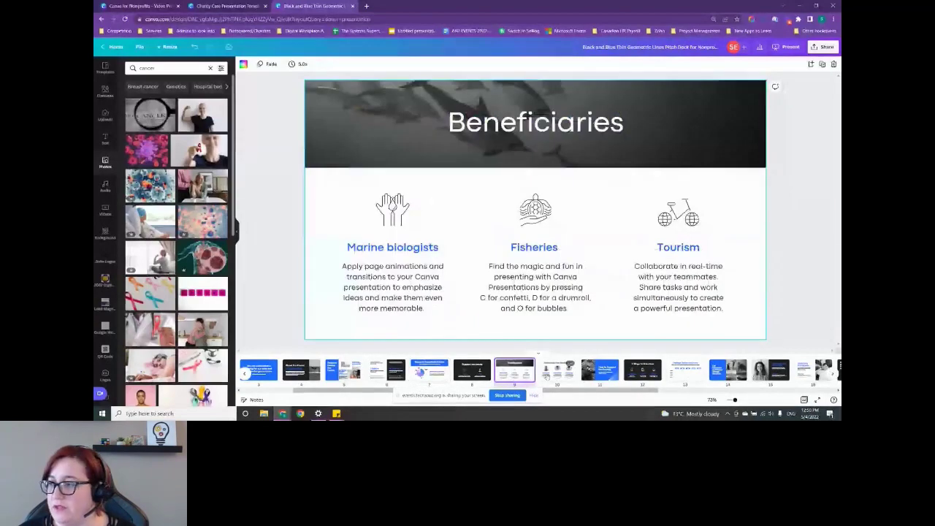
left_click(685, 370)
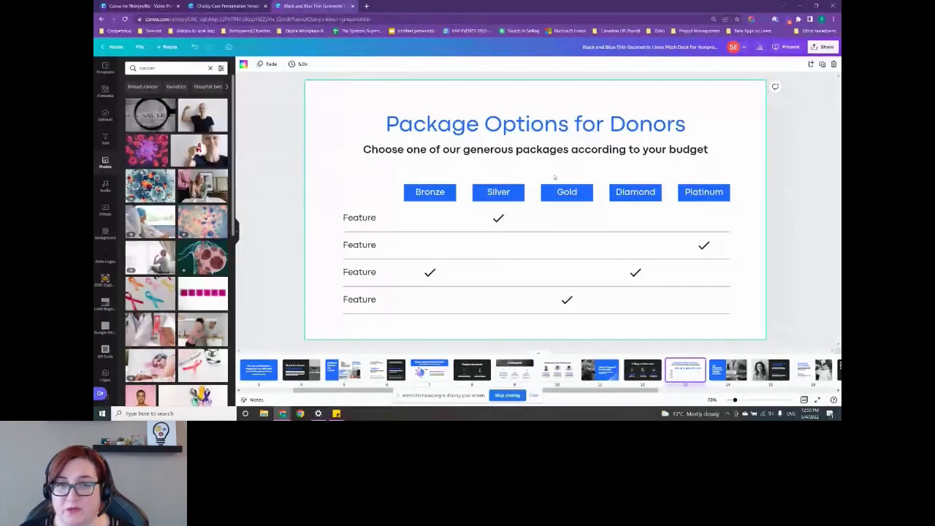
left_click(692, 224)
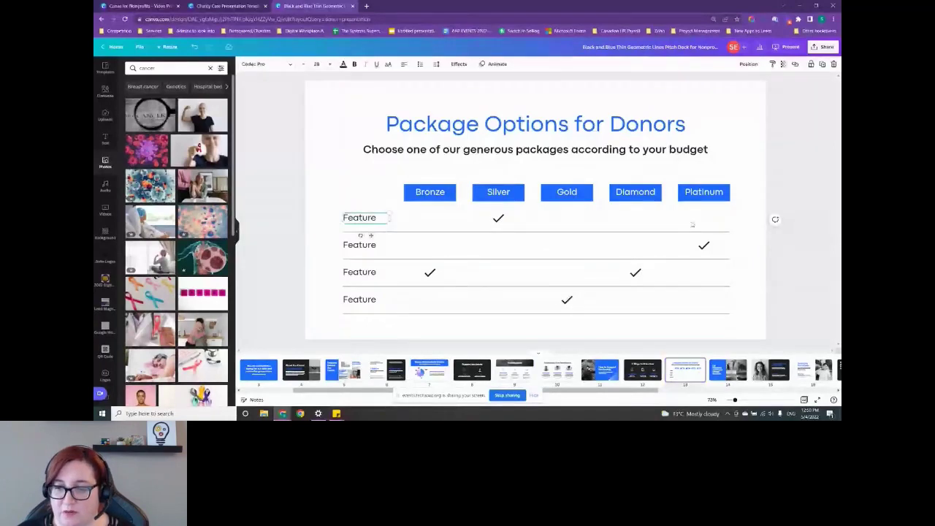
left_click_drag(584, 390, 696, 390)
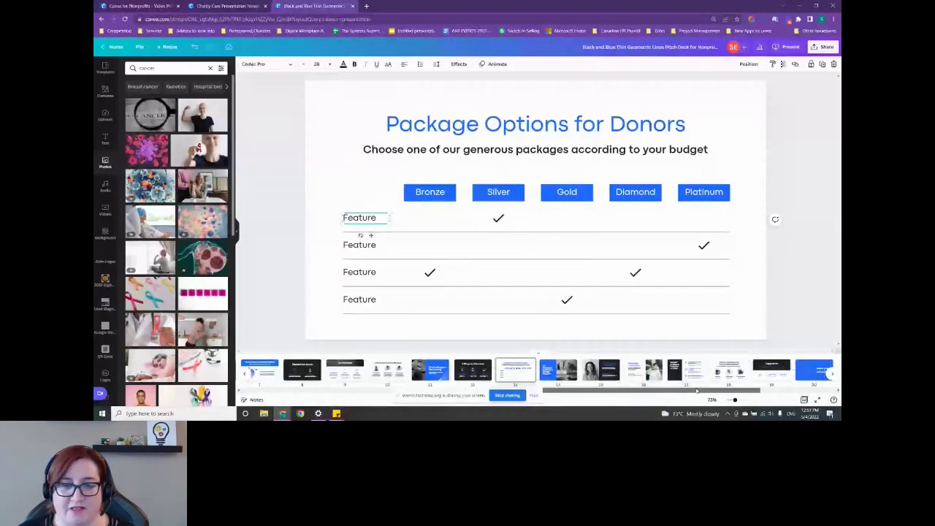
key("ctrl+1")
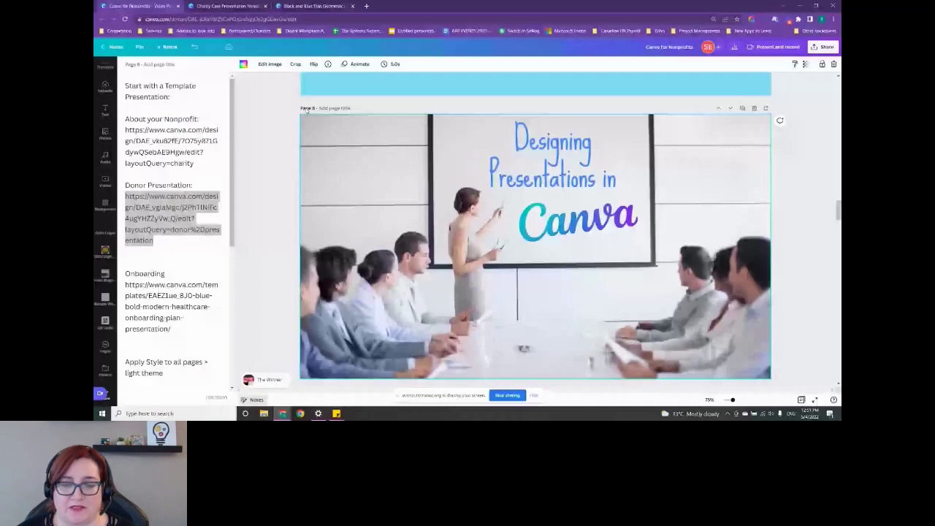
Step: Scroll the nonprofit deck's pages, then switch to the Black and Blue pitch deck's tab
scroll(559, 246, "down", 1)
scroll(559, 246, "down", 1)
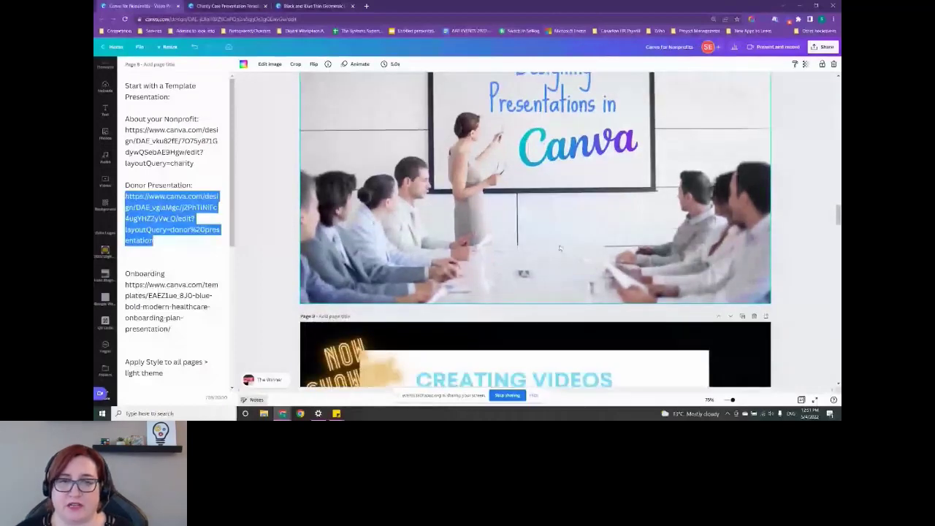
scroll(559, 248, "down", 6)
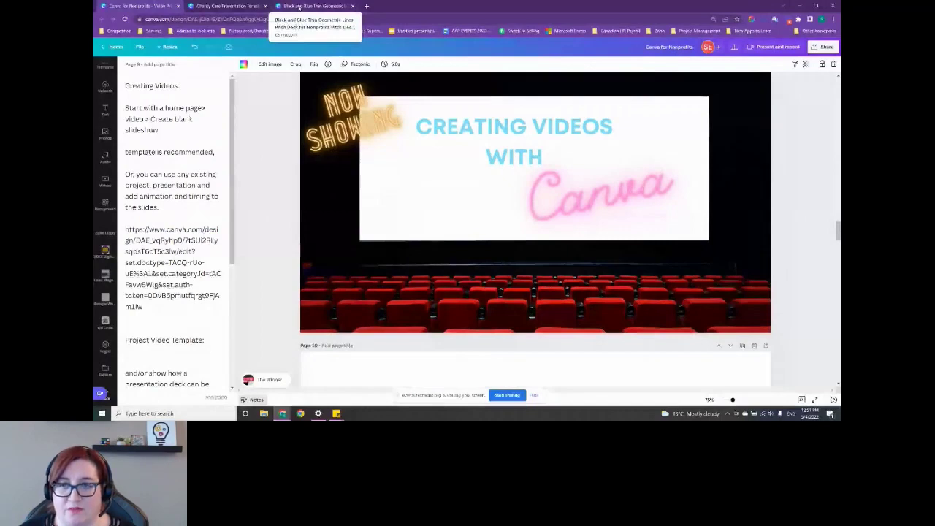
left_click(299, 7)
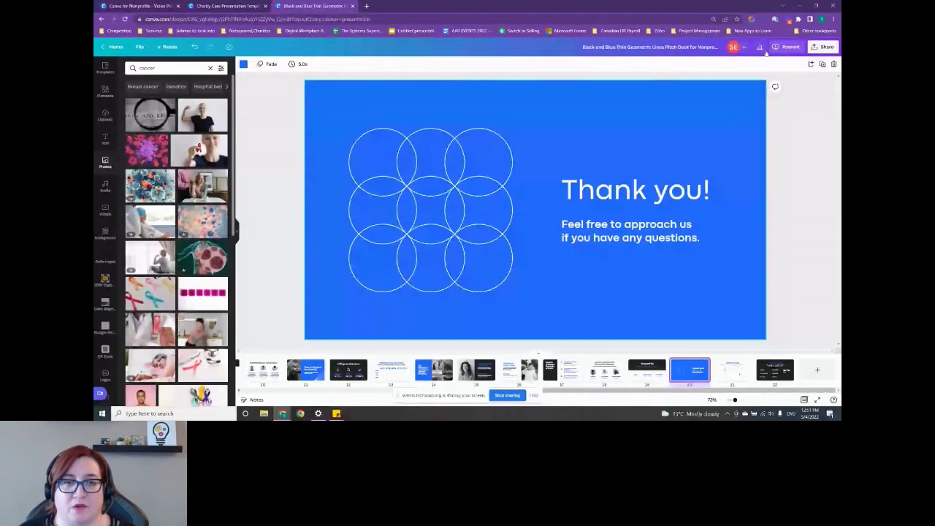
Step: Give the circles graphic on the Thank you slide a Pan animation
left_click(471, 195)
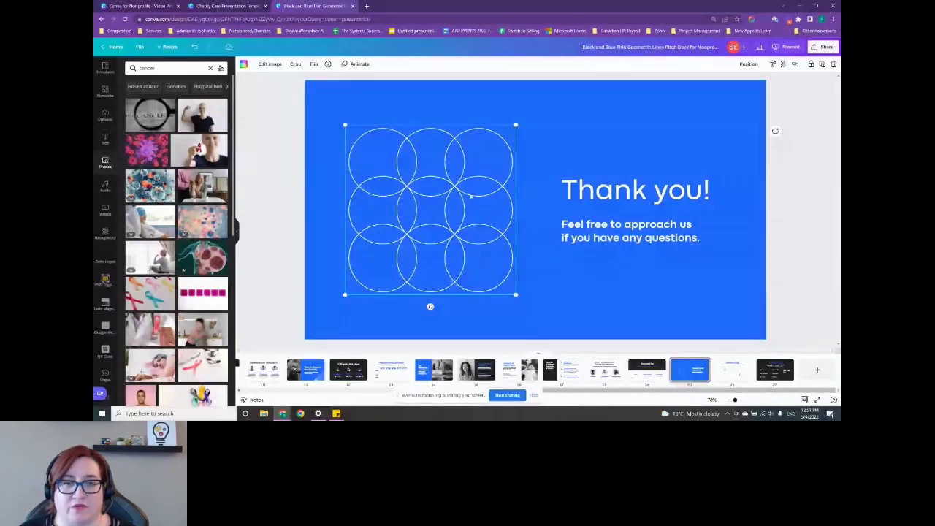
left_click(358, 64)
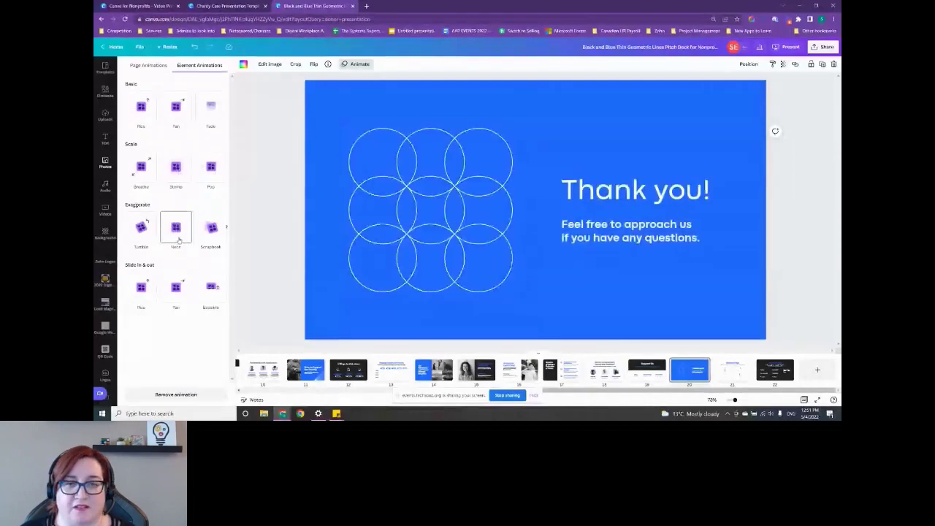
left_click(175, 108)
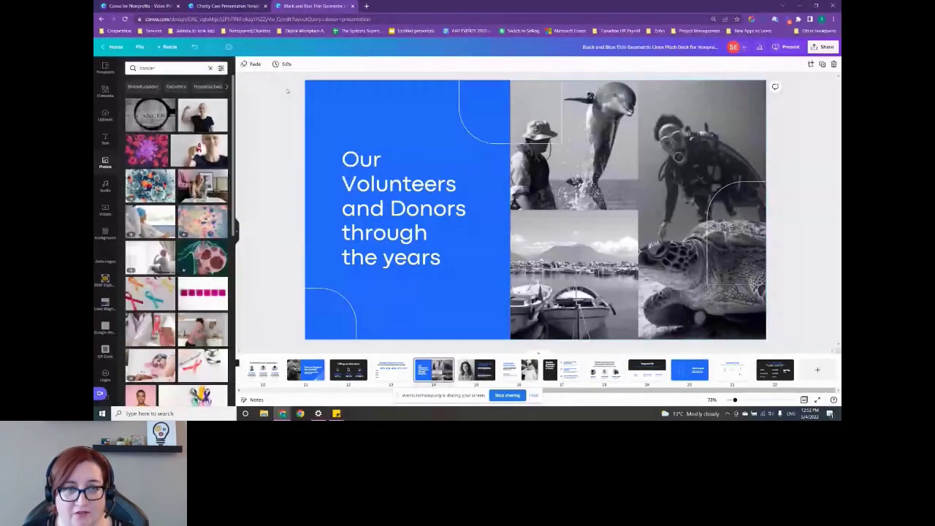
Step: Switch the Volunteers and Donors page animation from Fade to Rise, then go to slide 17
left_click(286, 92)
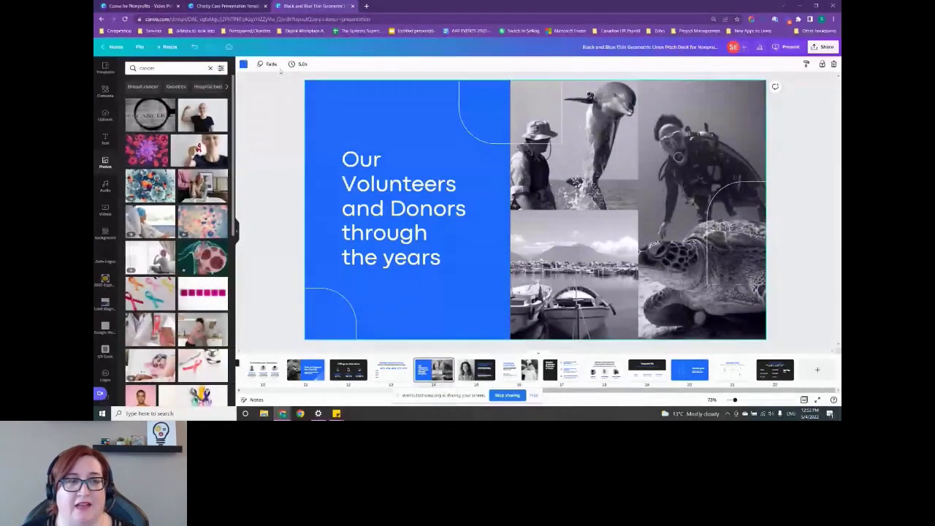
left_click(274, 65)
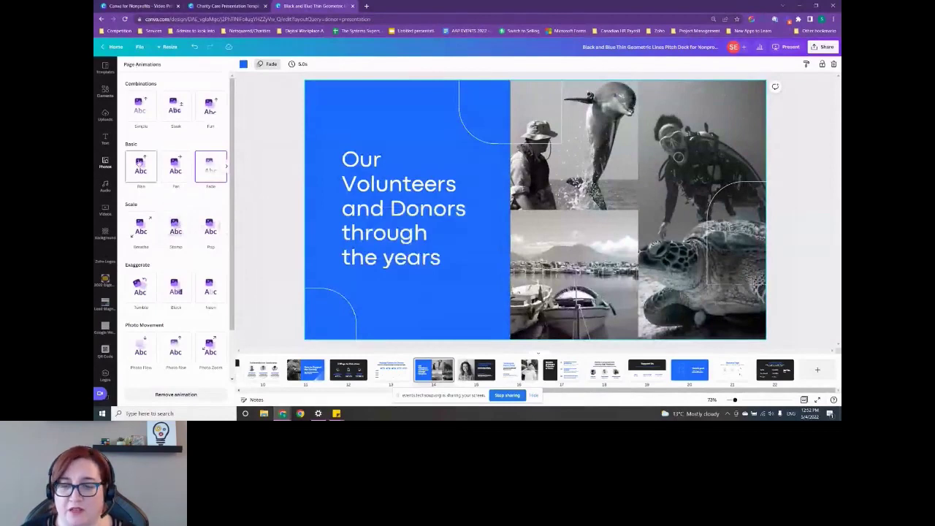
left_click(140, 167)
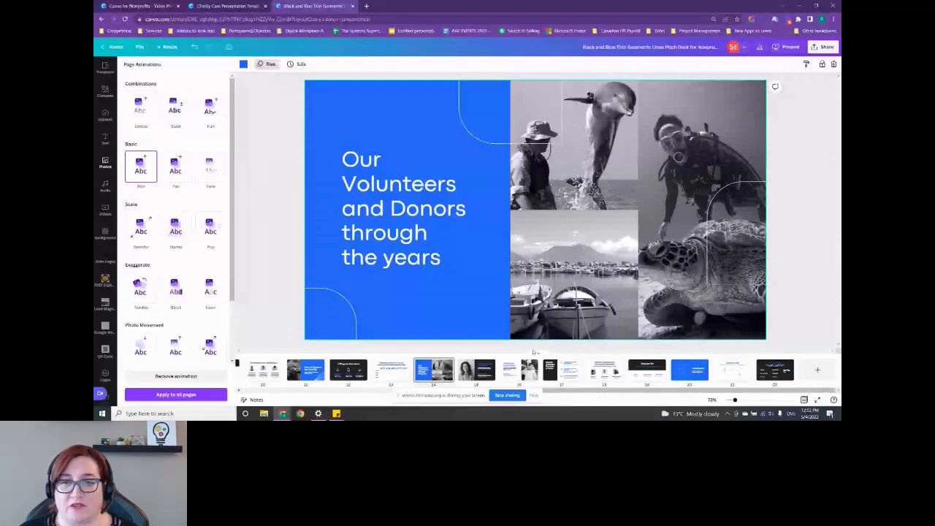
left_click(559, 375)
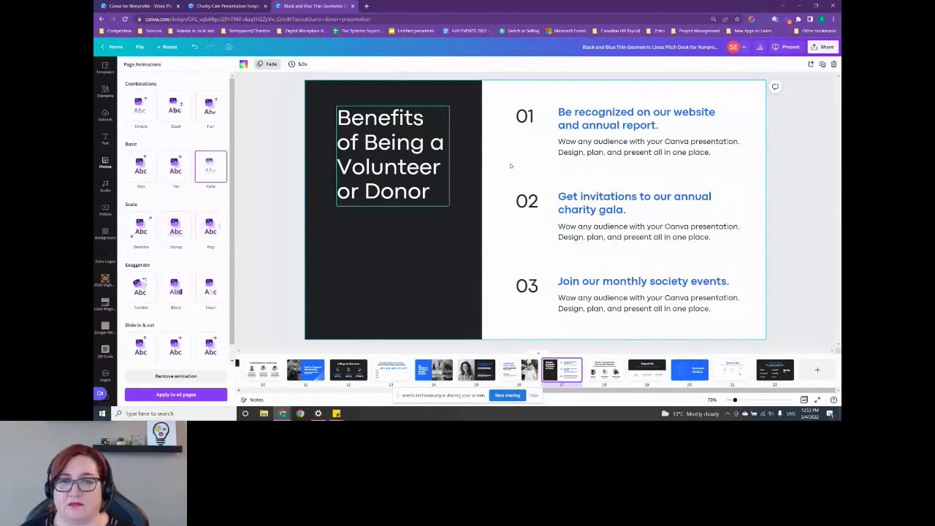
Step: Extend the Benefits slide's on-screen timing from 5.0 to 15.5 seconds
left_click(299, 64)
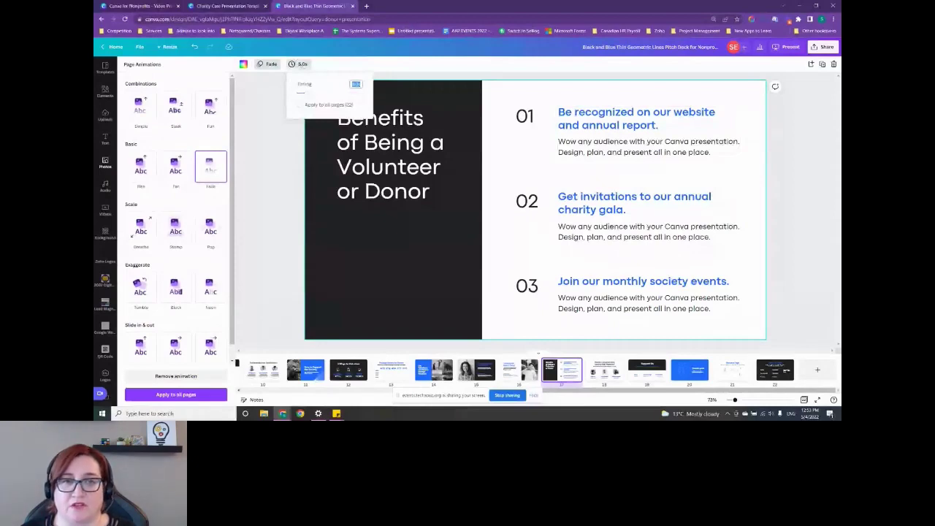
left_click_drag(314, 92, 329, 95)
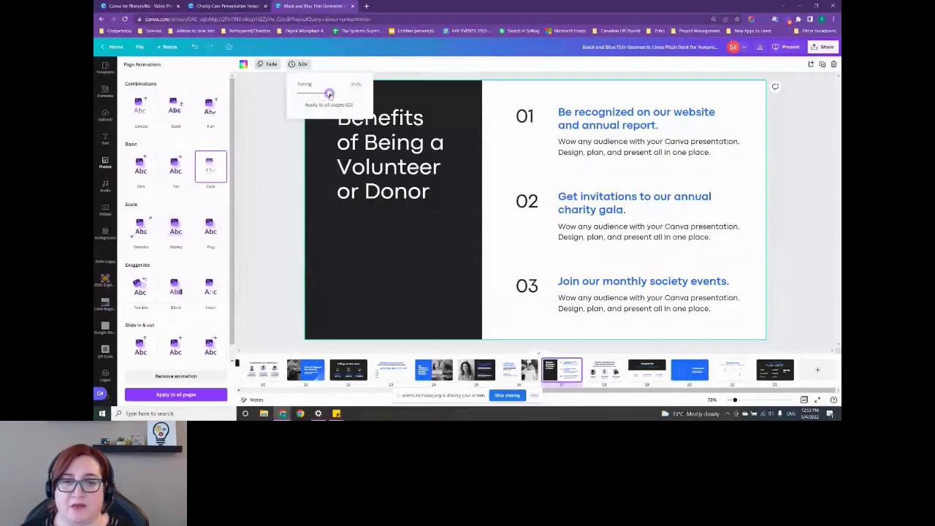
left_click_drag(329, 94, 332, 94)
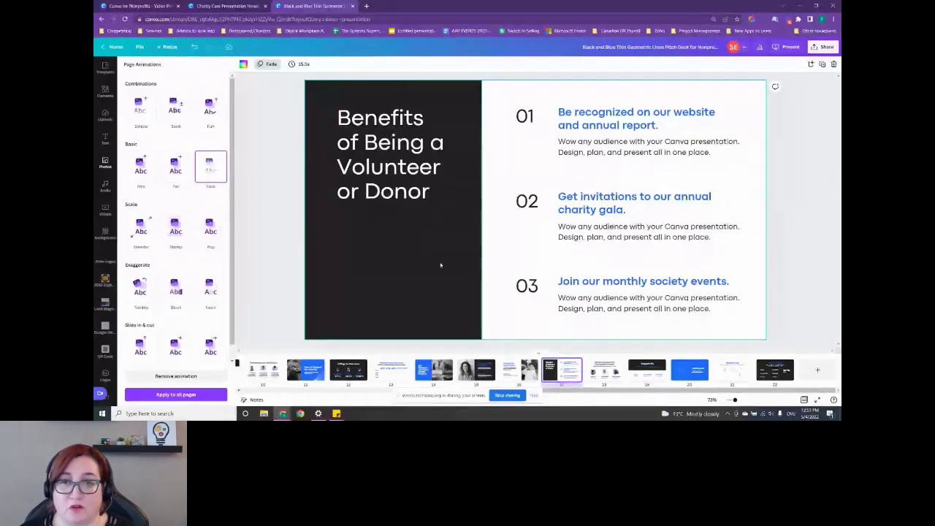
left_click(378, 250)
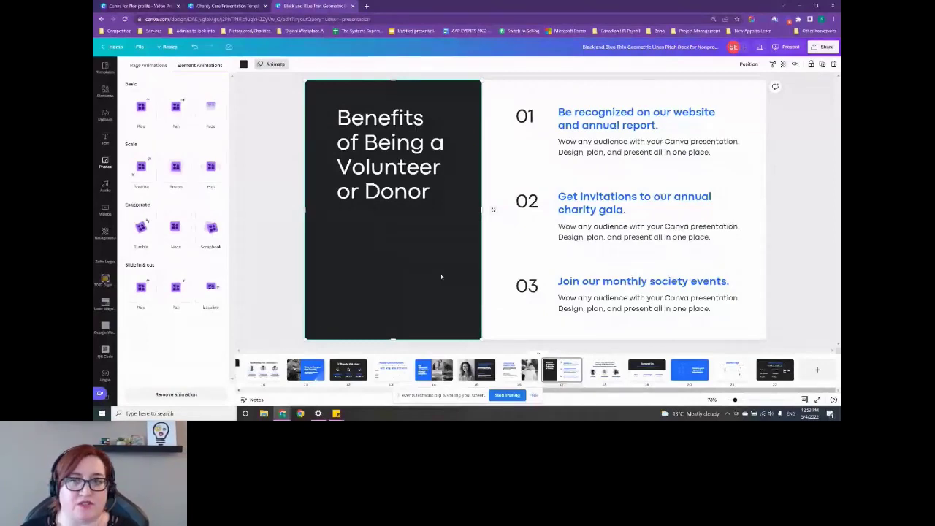
Step: Swap the aerial clip under the Benefits title for the people-silhouette video
left_click(105, 209)
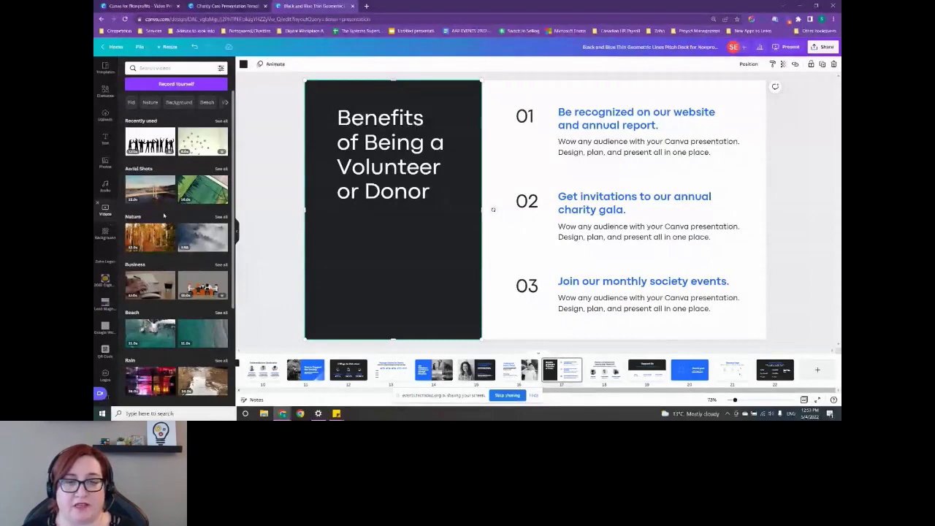
left_click_drag(150, 332, 348, 170)
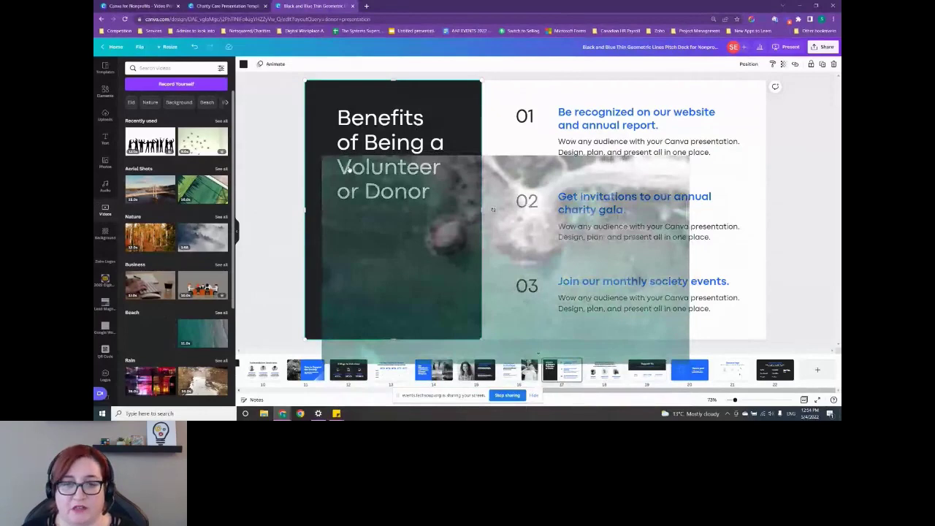
left_click_drag(348, 169, 513, 312)
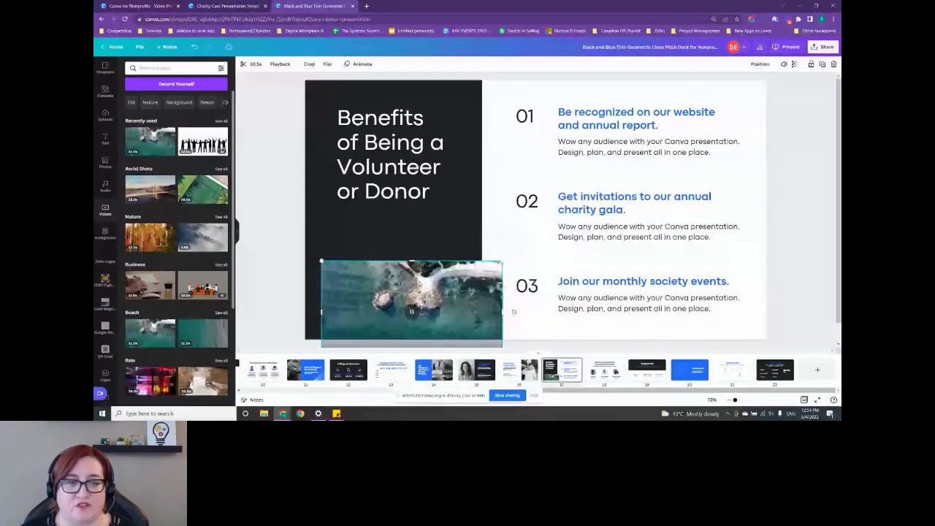
left_click_drag(514, 312, 506, 342)
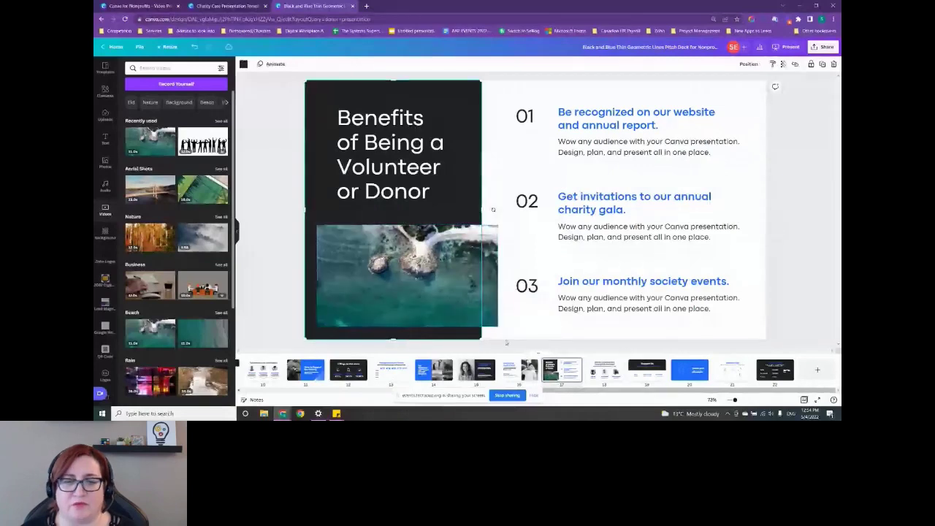
left_click(494, 323)
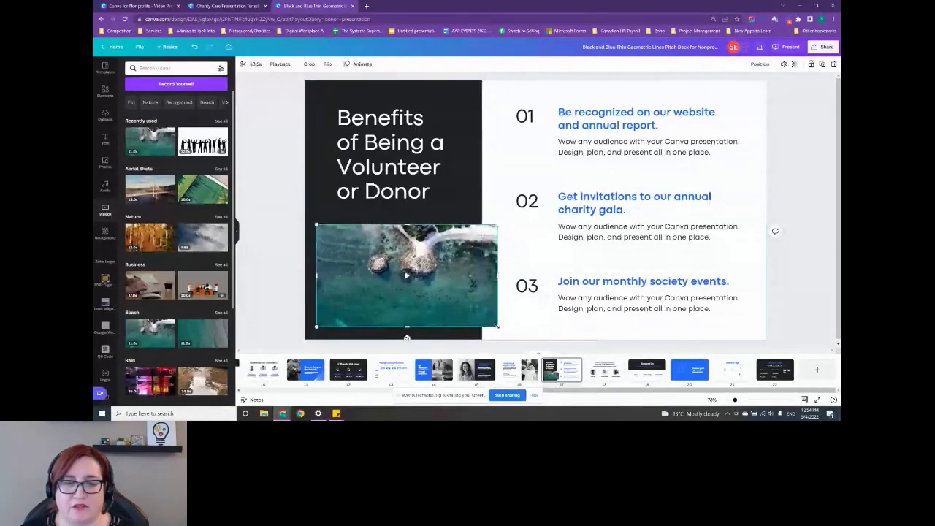
left_click_drag(496, 325, 453, 309)
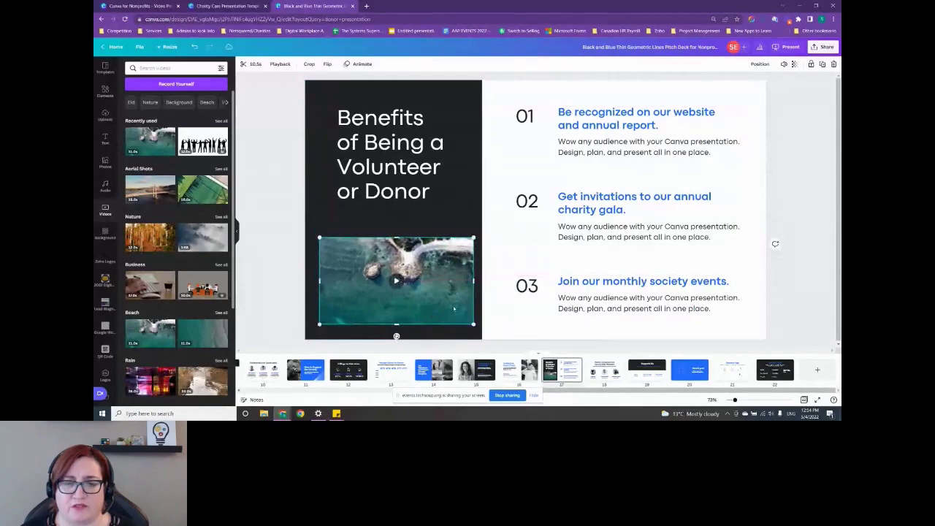
key("Escape")
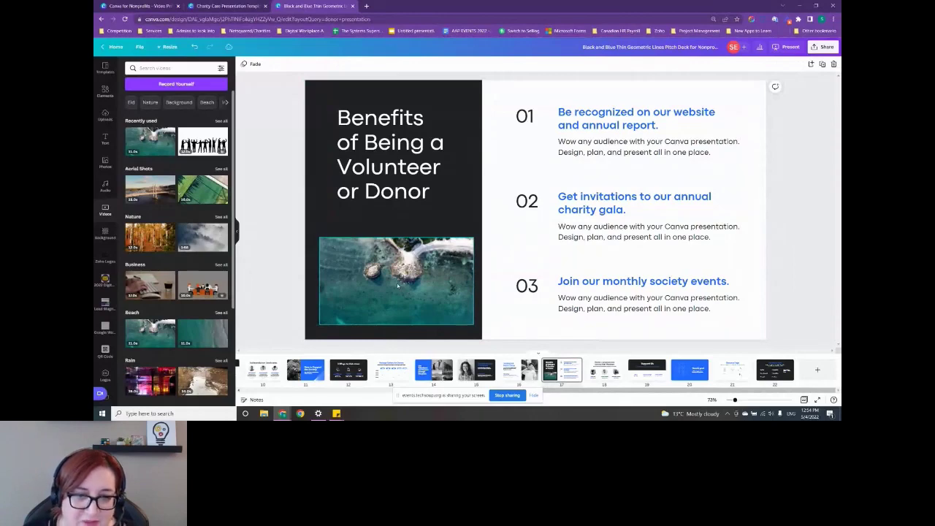
left_click(397, 285)
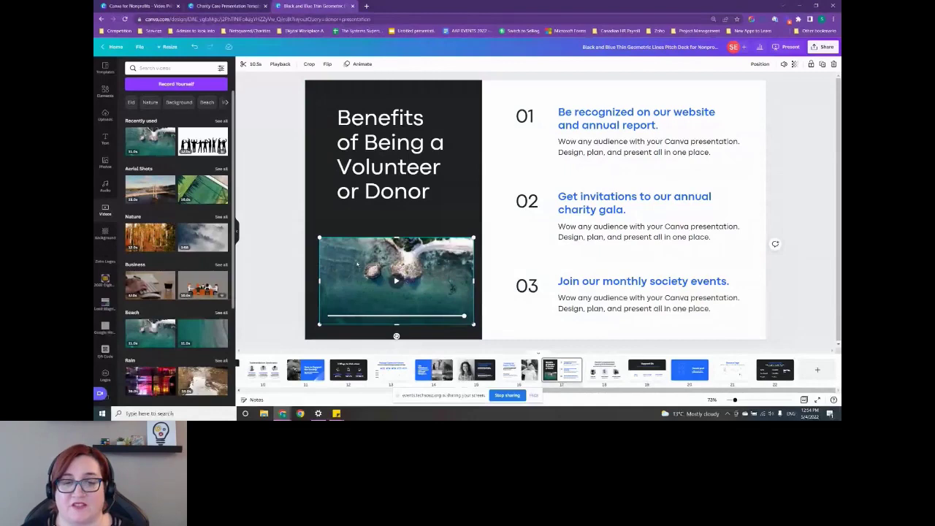
key("ctrl+z")
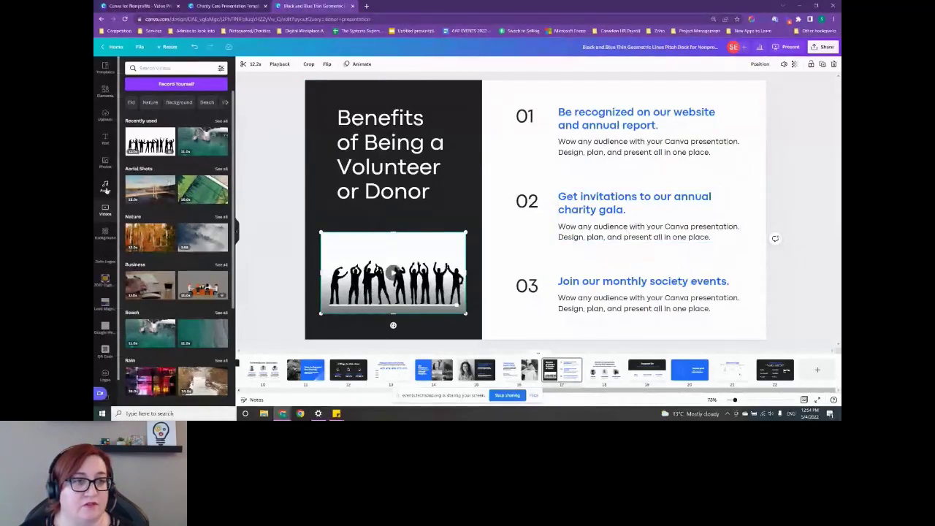
Step: Show the Audio library from the left sidebar
left_click(105, 188)
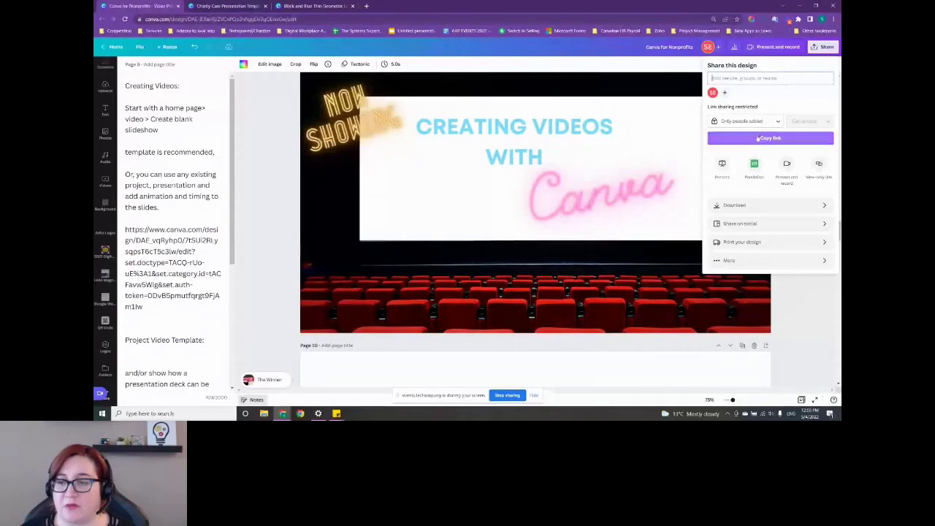
Step: Keep link access at 'Only people added' and bring up Download with PDF Standard
left_click(743, 122)
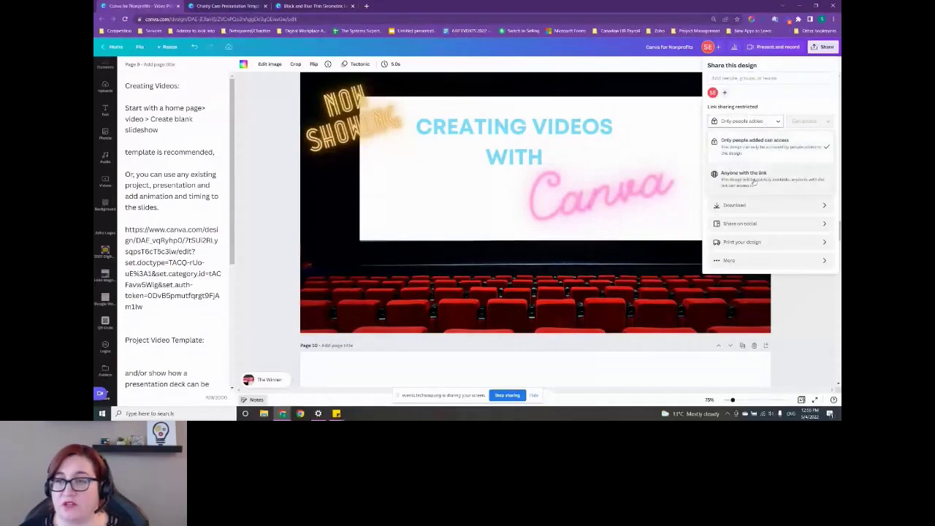
left_click(787, 102)
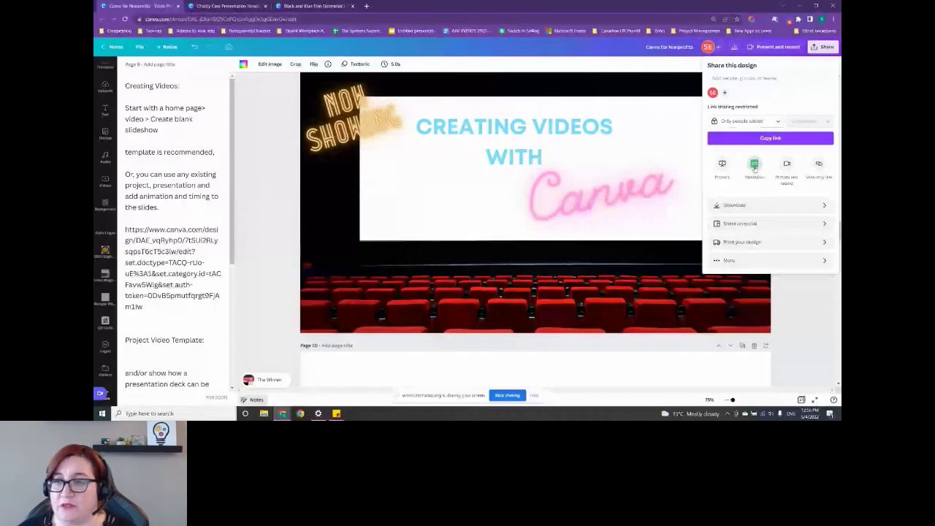
left_click(734, 205)
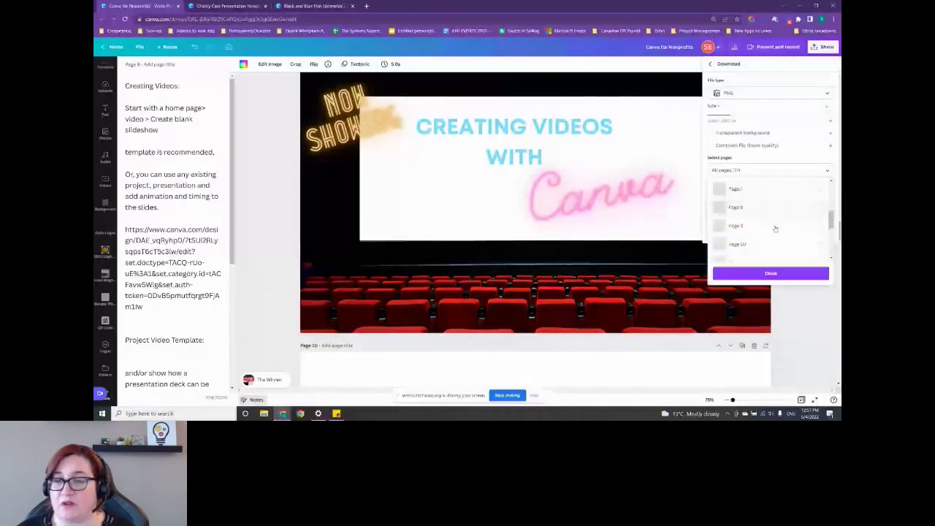
Step: Review PNG download options for all 17 pages, then scroll to page 11
scroll(775, 229, "down", 1)
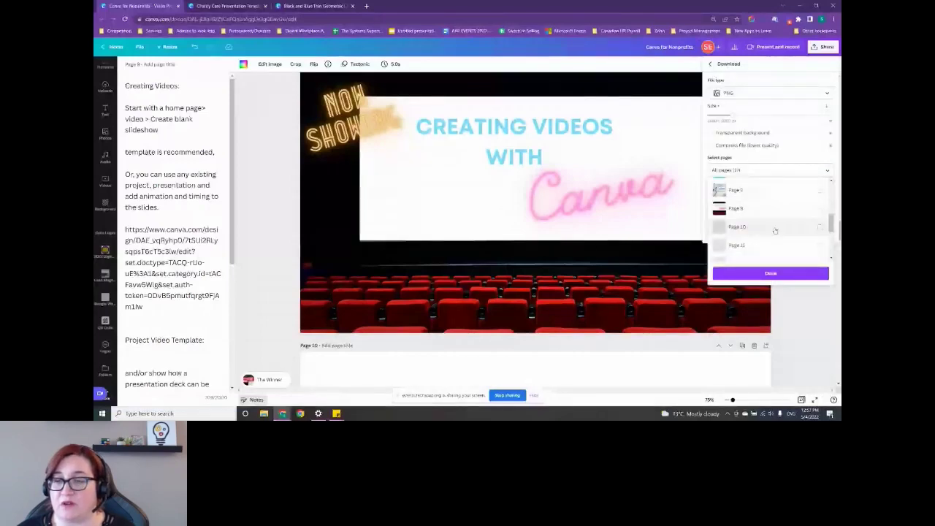
scroll(775, 231, "up", 5)
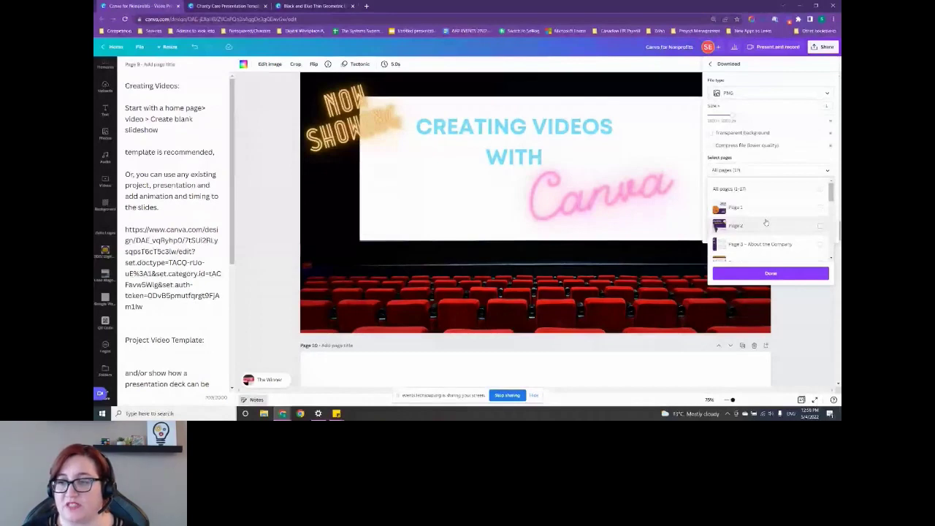
left_click(770, 273)
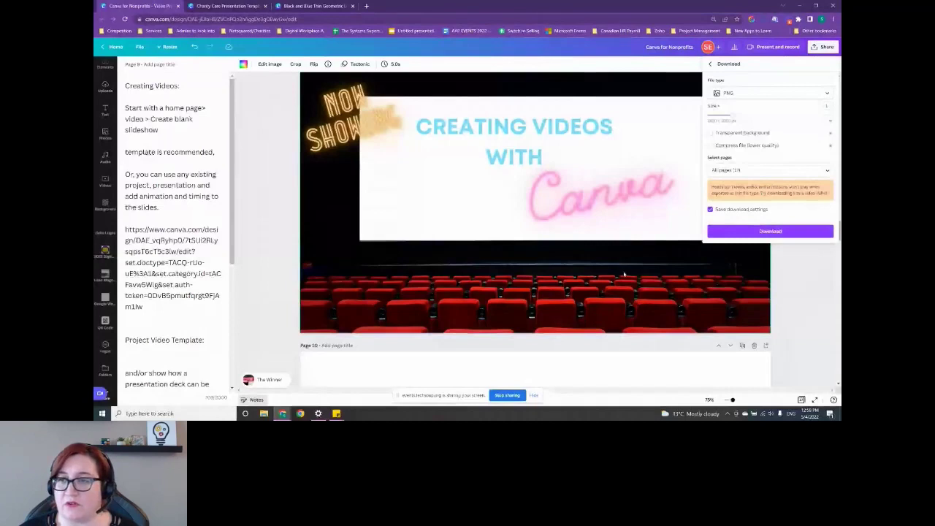
scroll(624, 275, "down", 5)
scroll(792, 292, "down", 2)
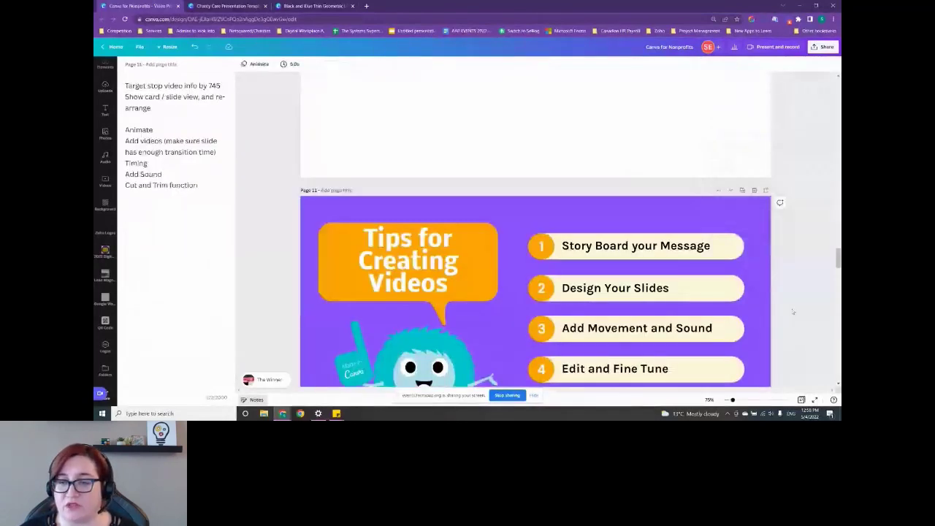
scroll(792, 312, "down", 2)
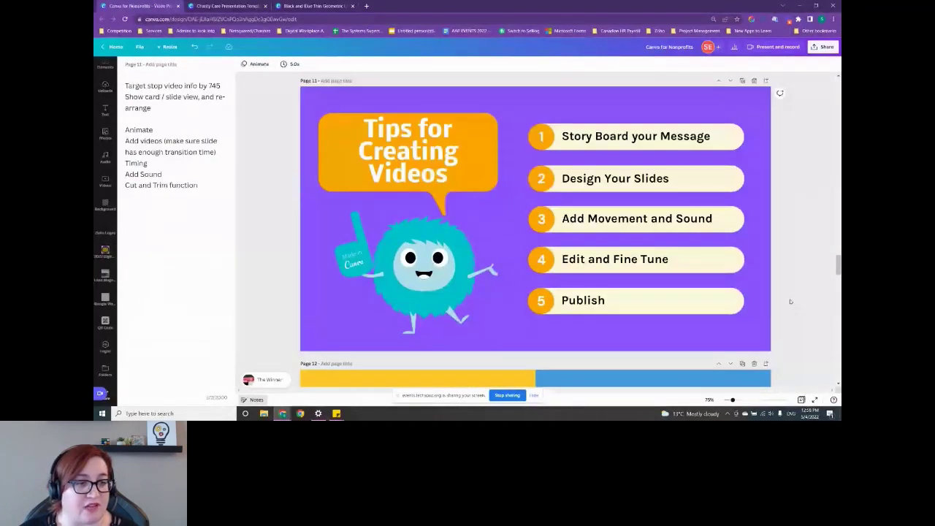
scroll(789, 301, "down", 1)
left_click(104, 322)
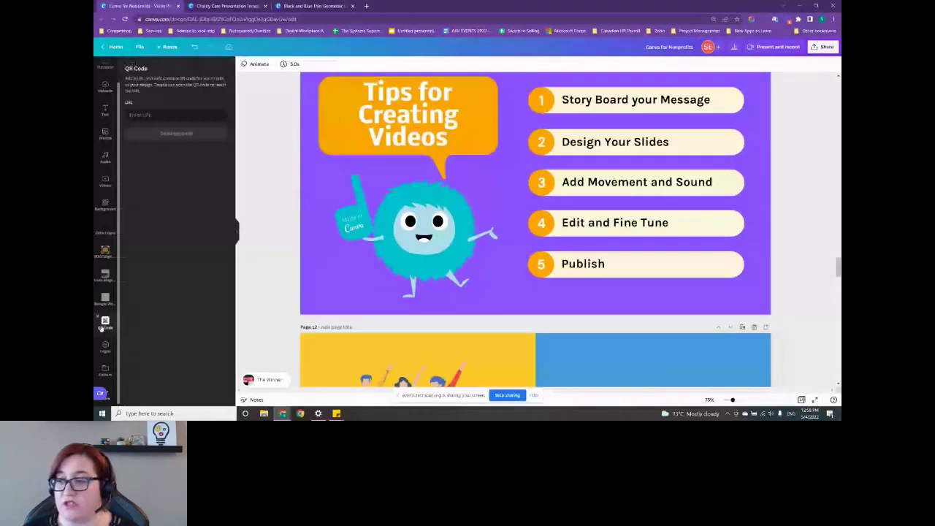
left_click(171, 114)
type("https://databoundsystems.ca")
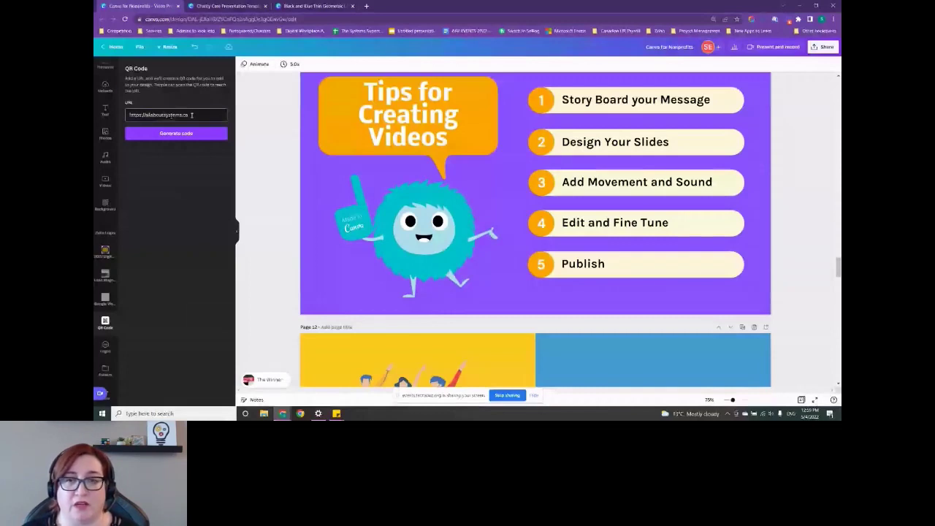
key("Return")
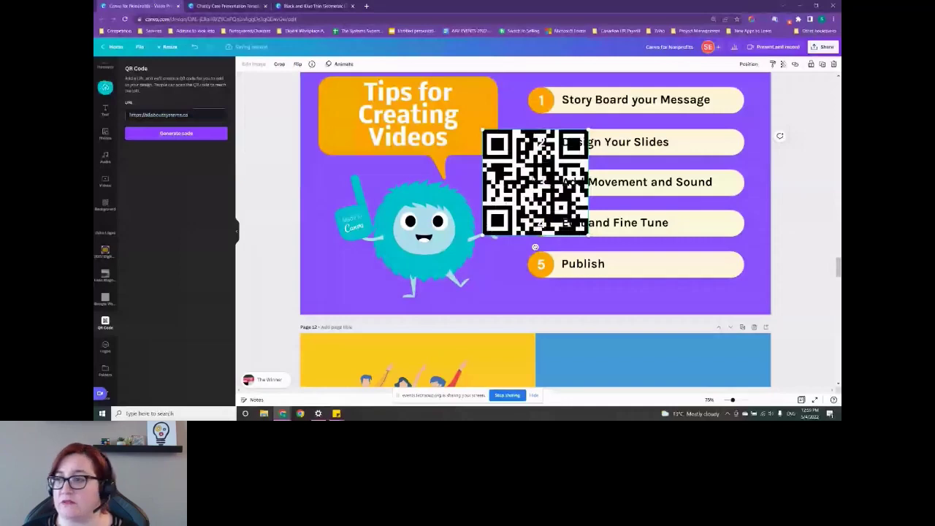
left_click_drag(534, 247, 474, 270)
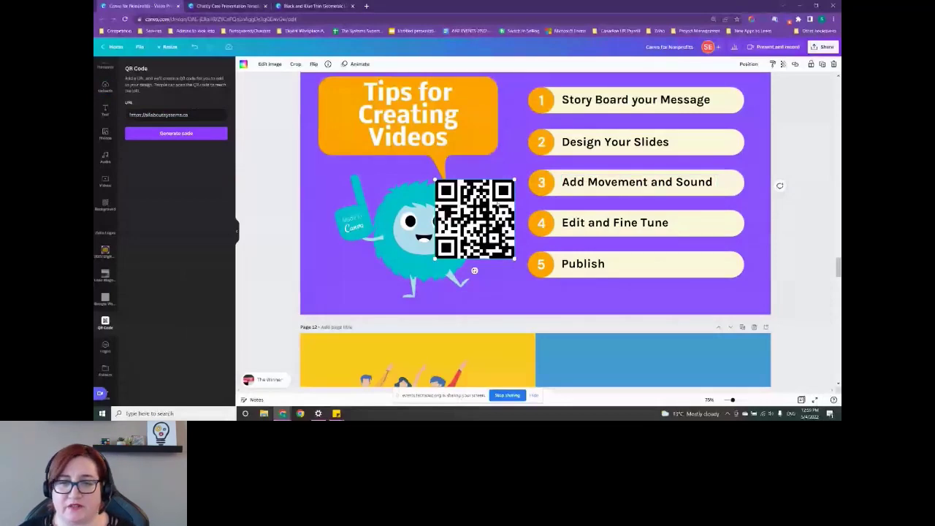
scroll(659, 279, "down", 4)
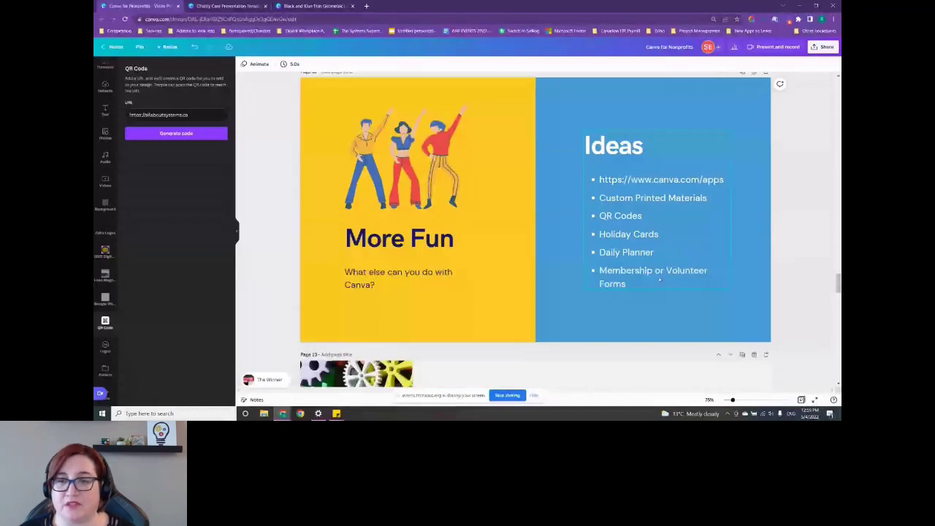
left_click(659, 279)
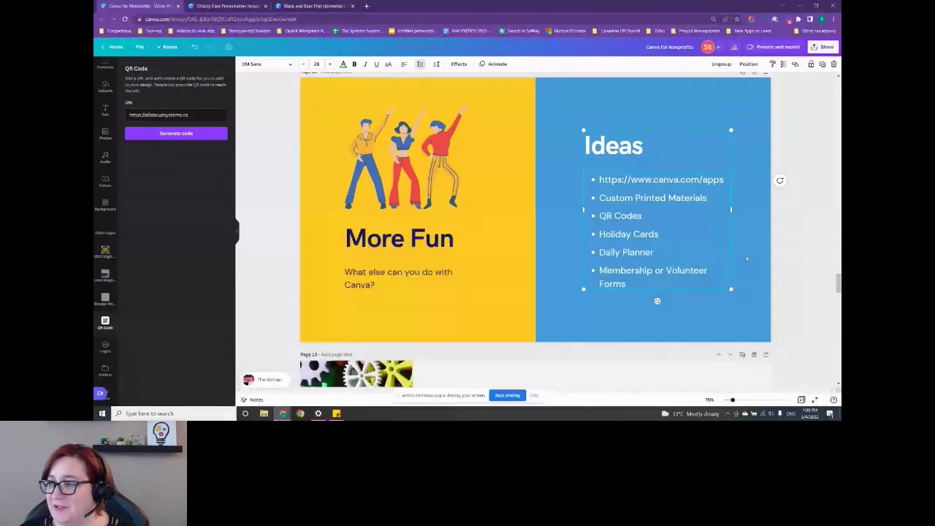
Step: Scroll past pages 13–15 to the closing contact slide on page 16
scroll(746, 257, "down", 4)
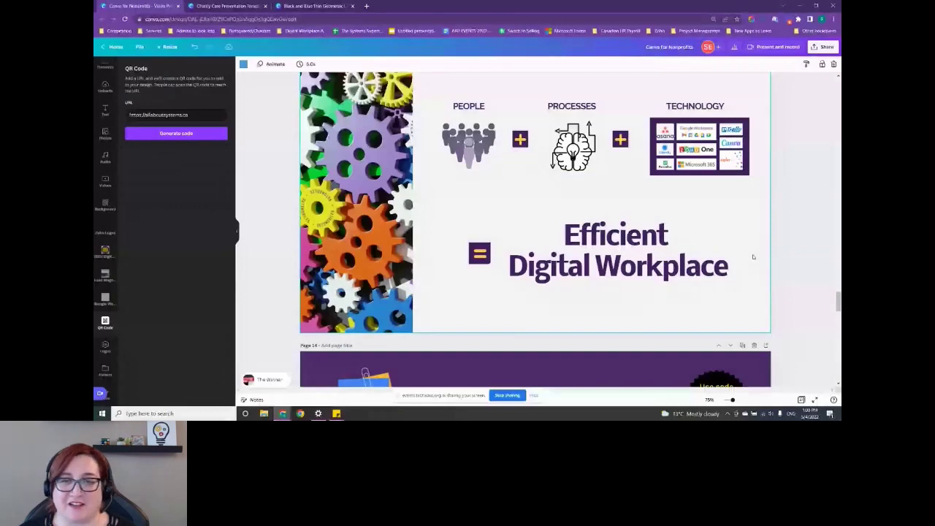
scroll(752, 257, "down", 4)
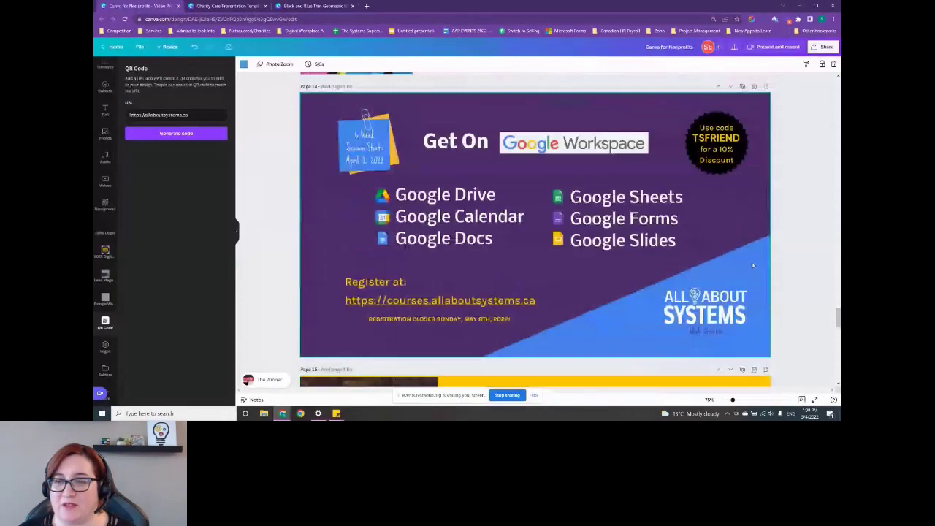
scroll(753, 265, "down", 4)
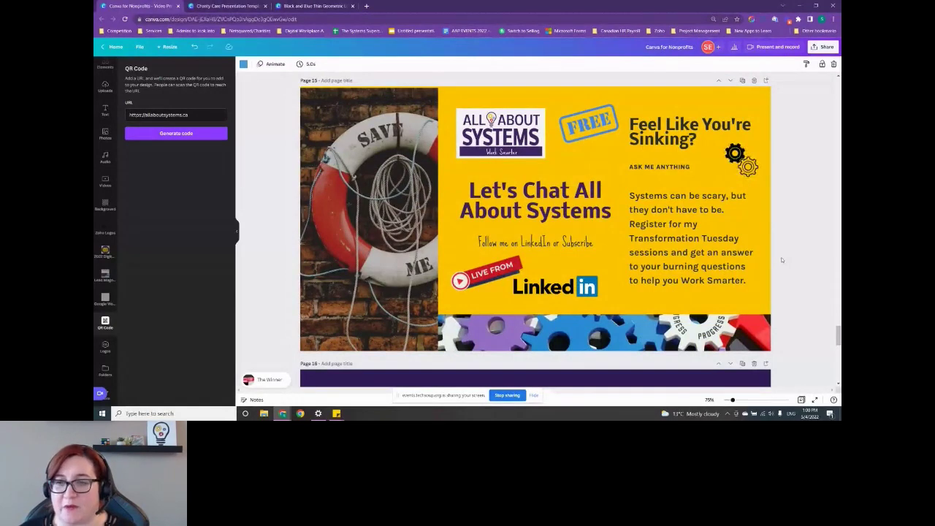
scroll(799, 278, "down", 4)
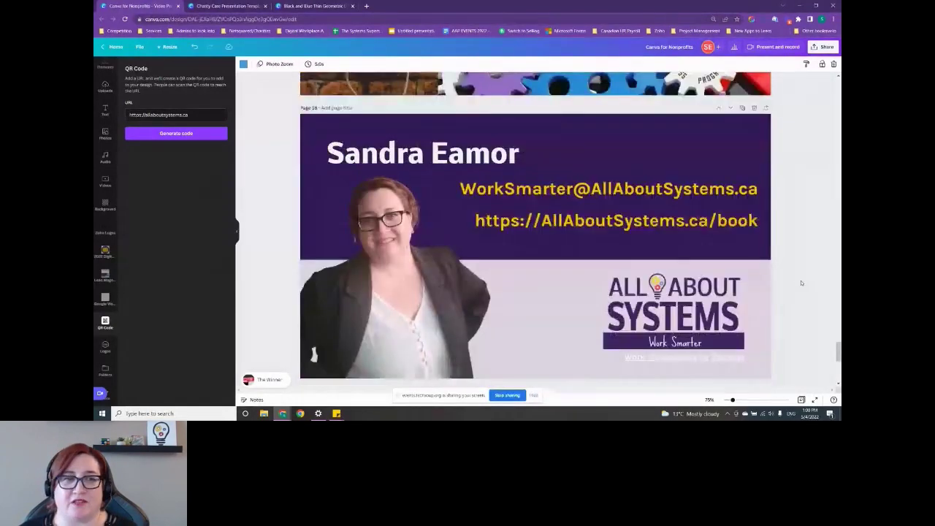
scroll(800, 282, "down", 1)
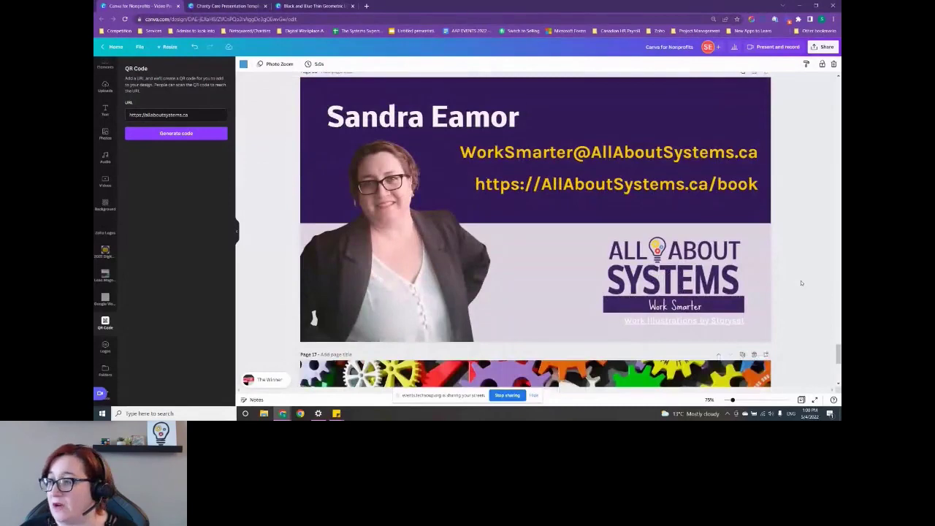